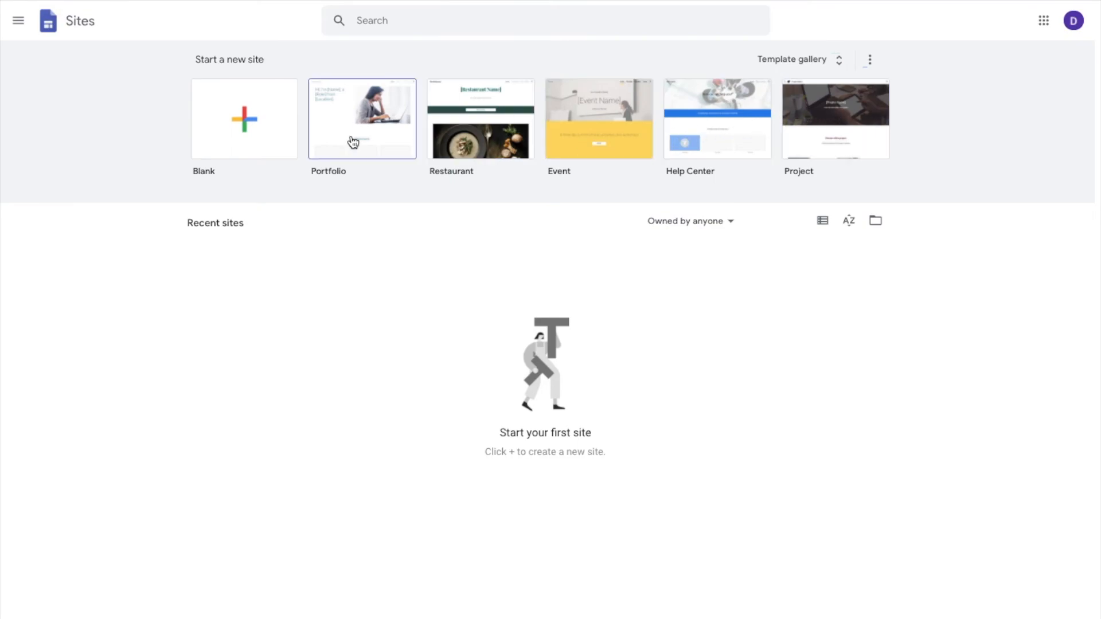
Browse the full template gallery and start a new blank site.
left_click(870, 61)
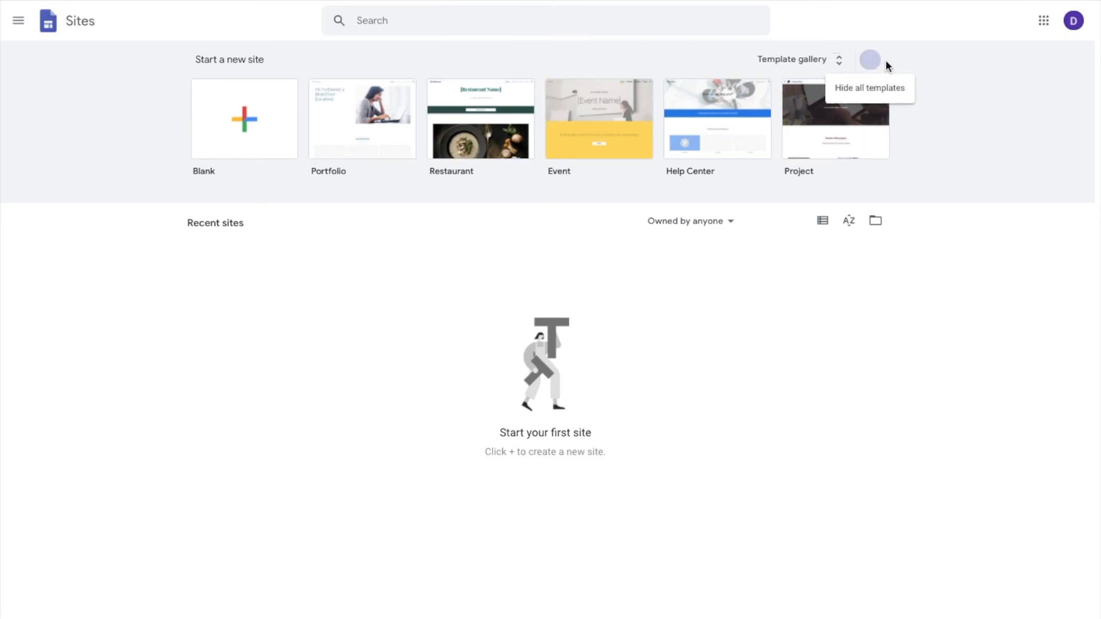
left_click(883, 62)
left_click(836, 63)
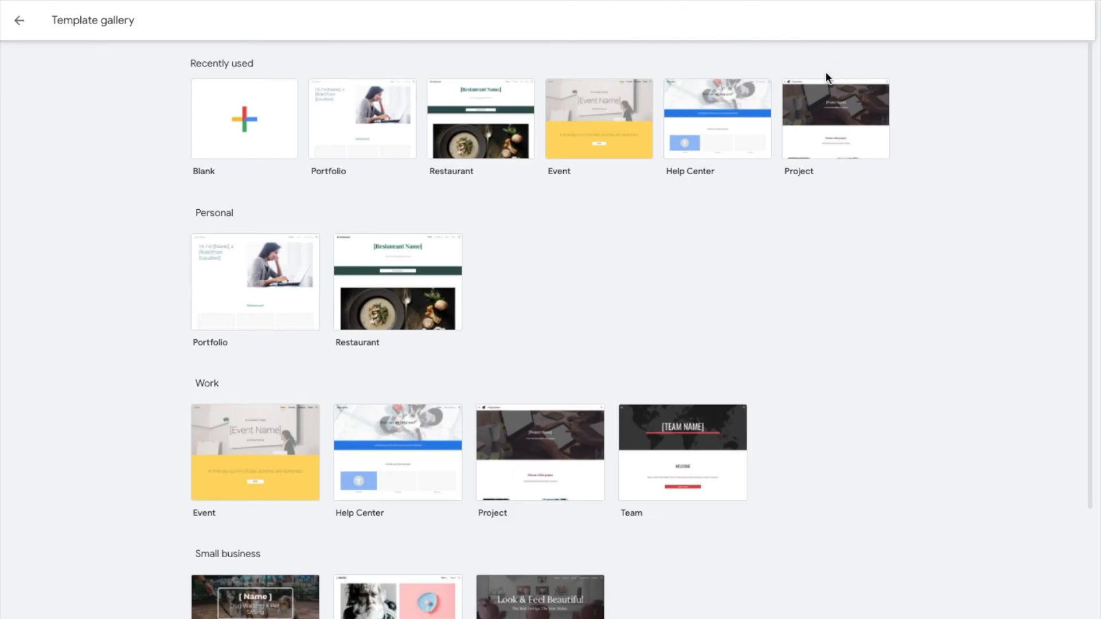
left_click_drag(1099, 108, 1099, 373)
left_click_drag(1093, 305, 1018, 79)
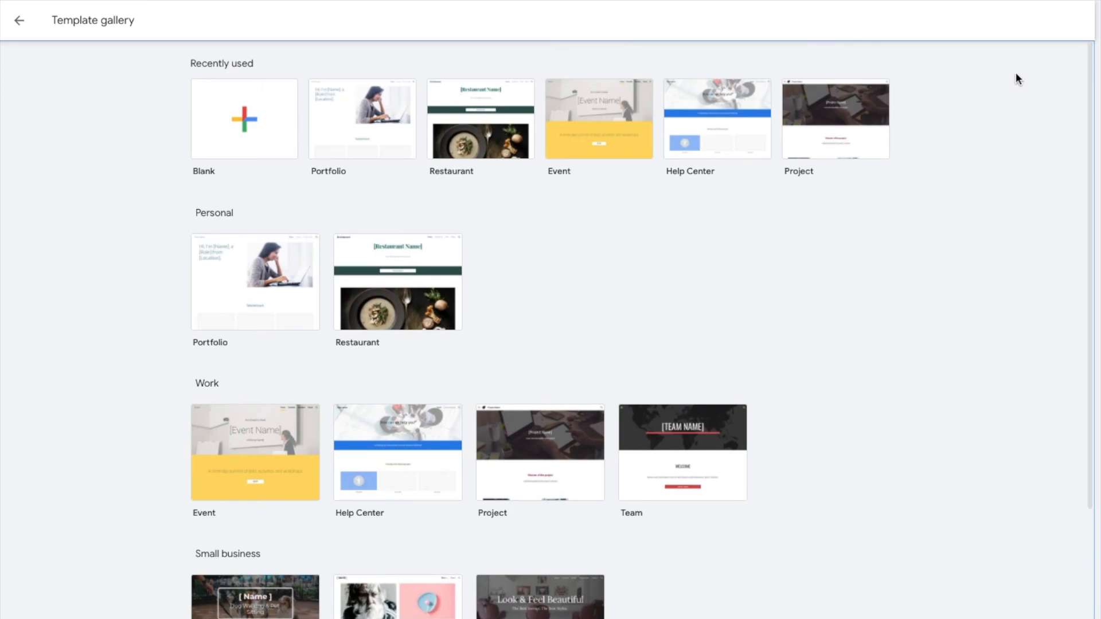
left_click(244, 118)
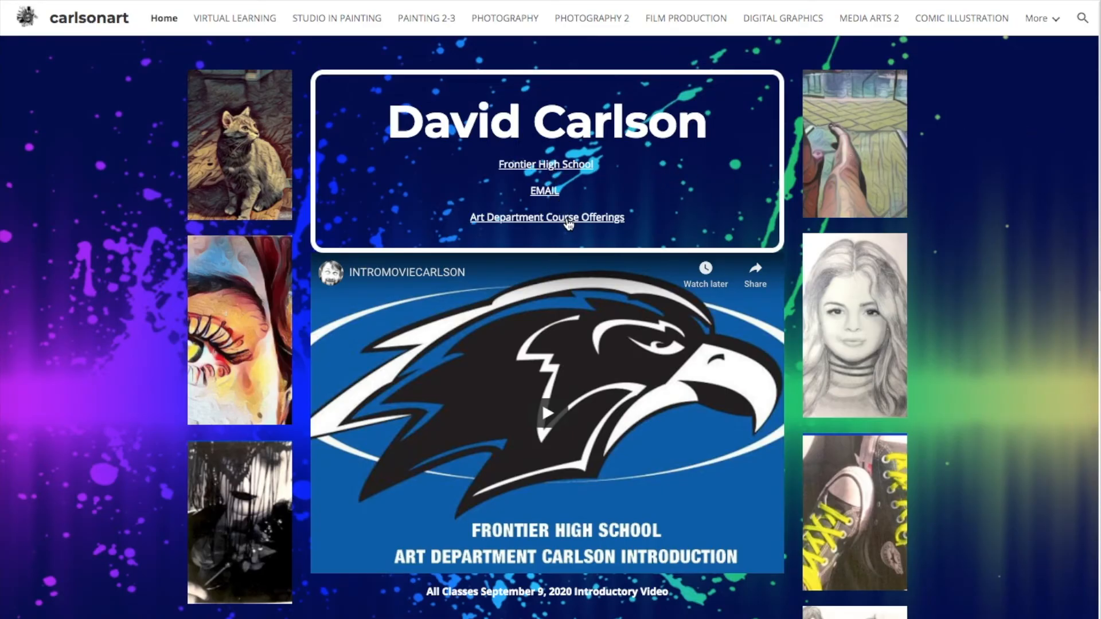
Open the Art Department Course Offerings page from the example teacher site and review its course listing and embedded content.
left_click(567, 218)
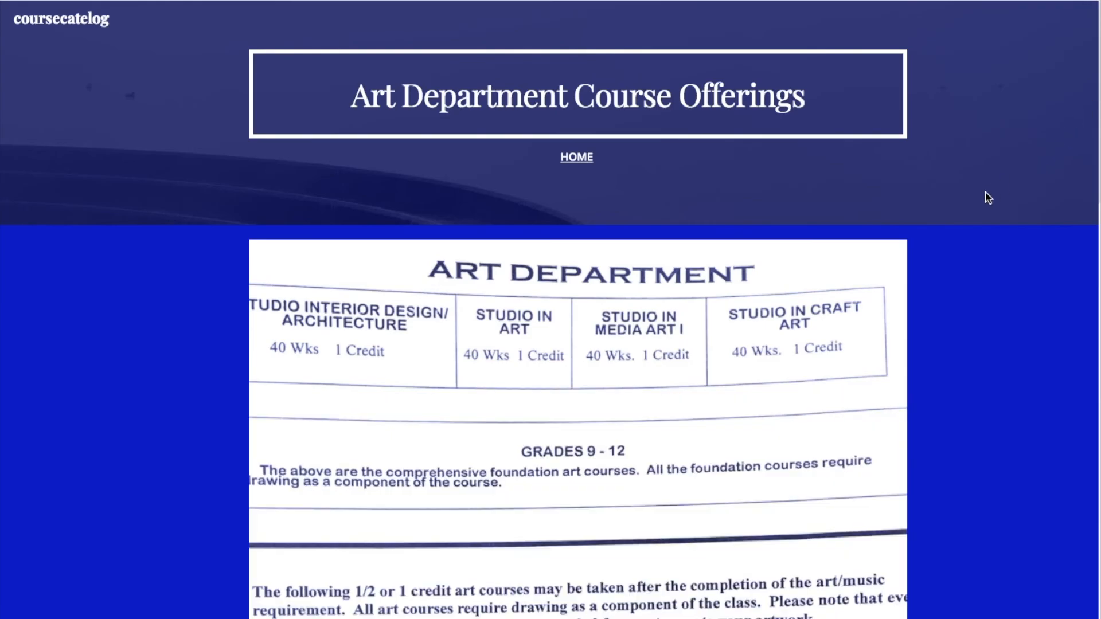
scroll(985, 204, "down", 2)
scroll(985, 203, "down", 15)
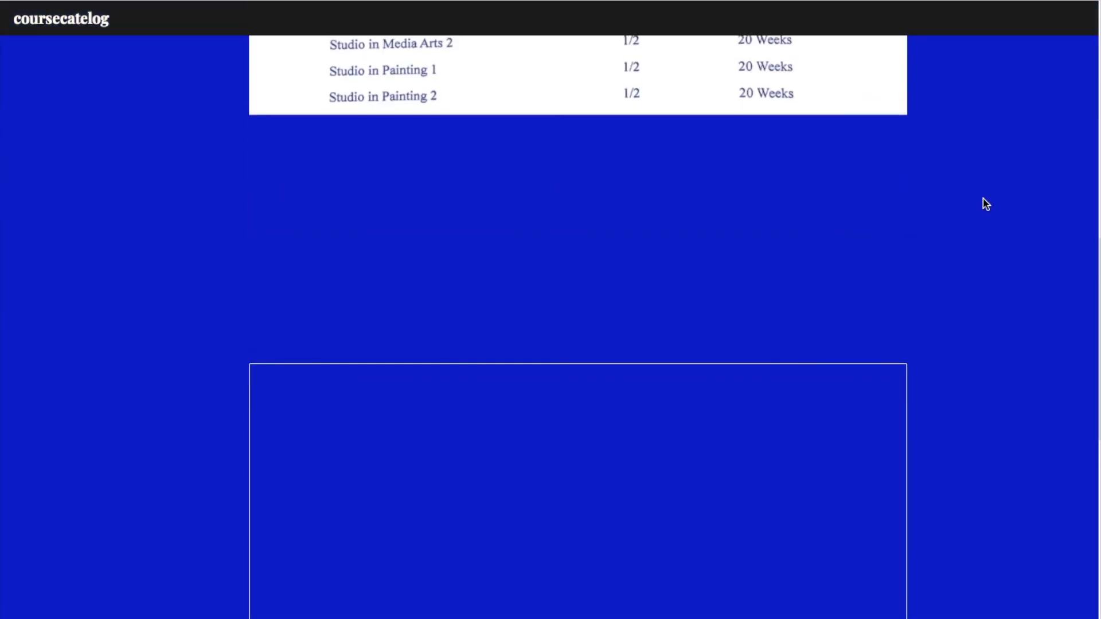
scroll(985, 204, "up", 5)
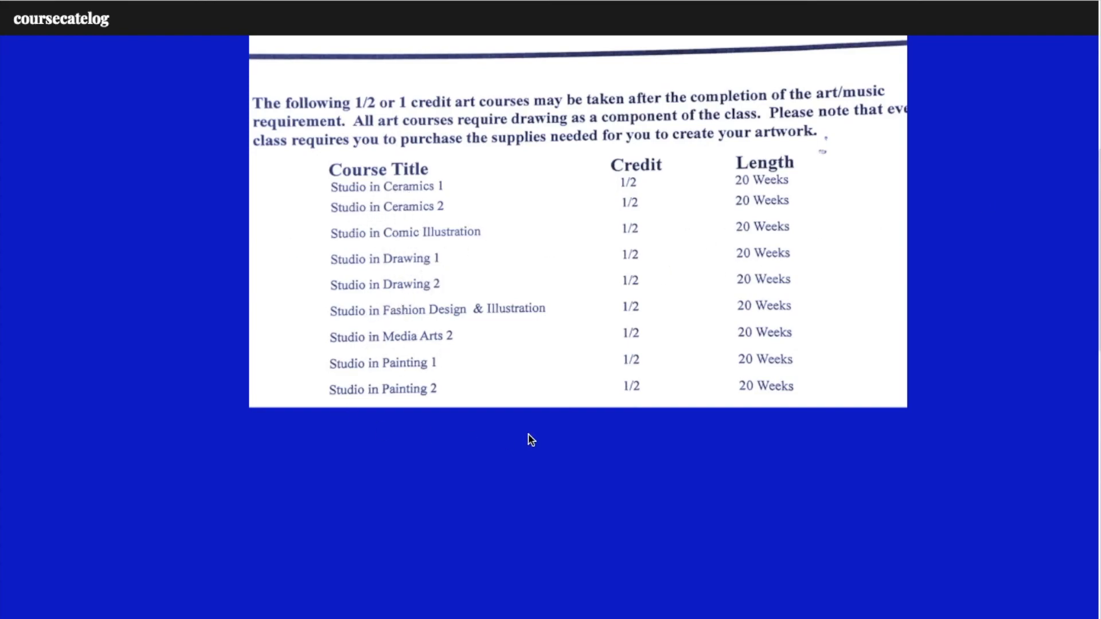
scroll(531, 440, "down", 2)
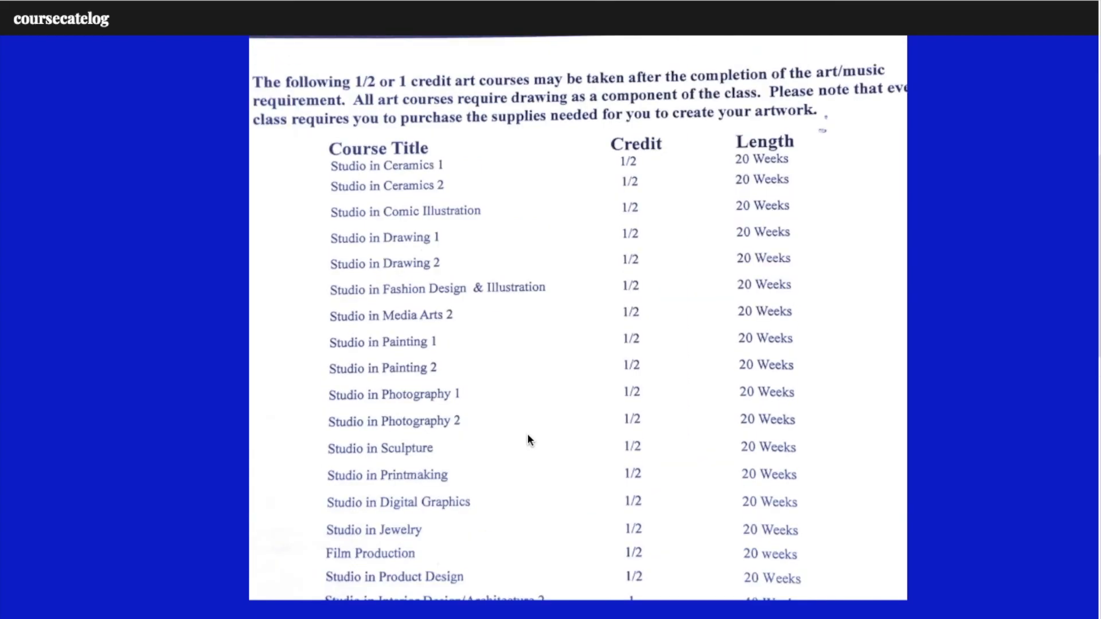
scroll(528, 439, "down", 3)
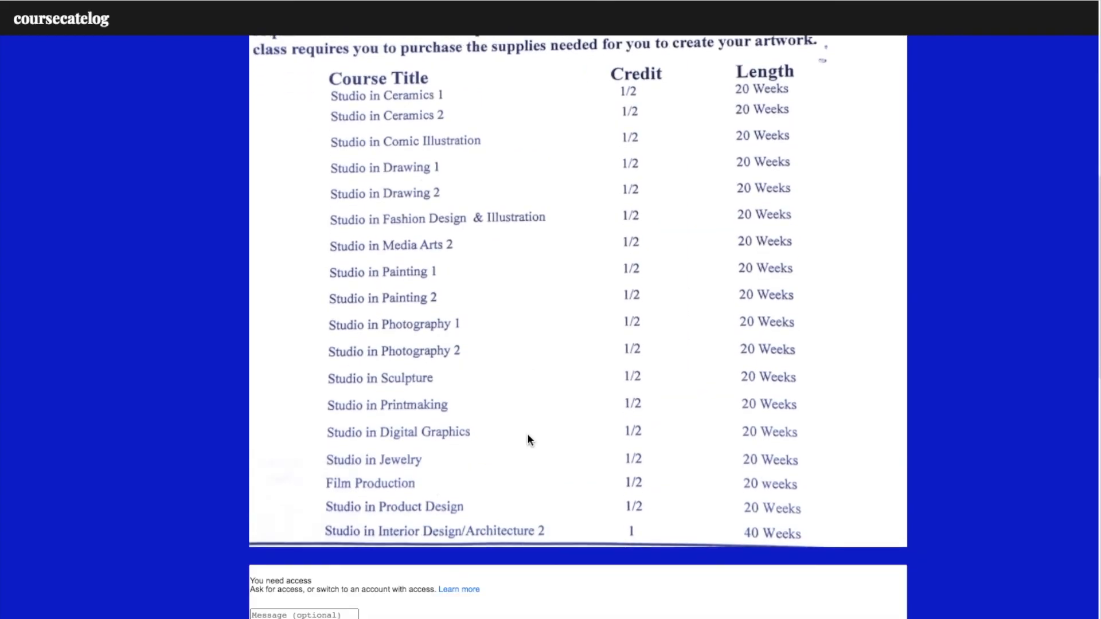
scroll(528, 439, "down", 6)
scroll(528, 437, "up", 3)
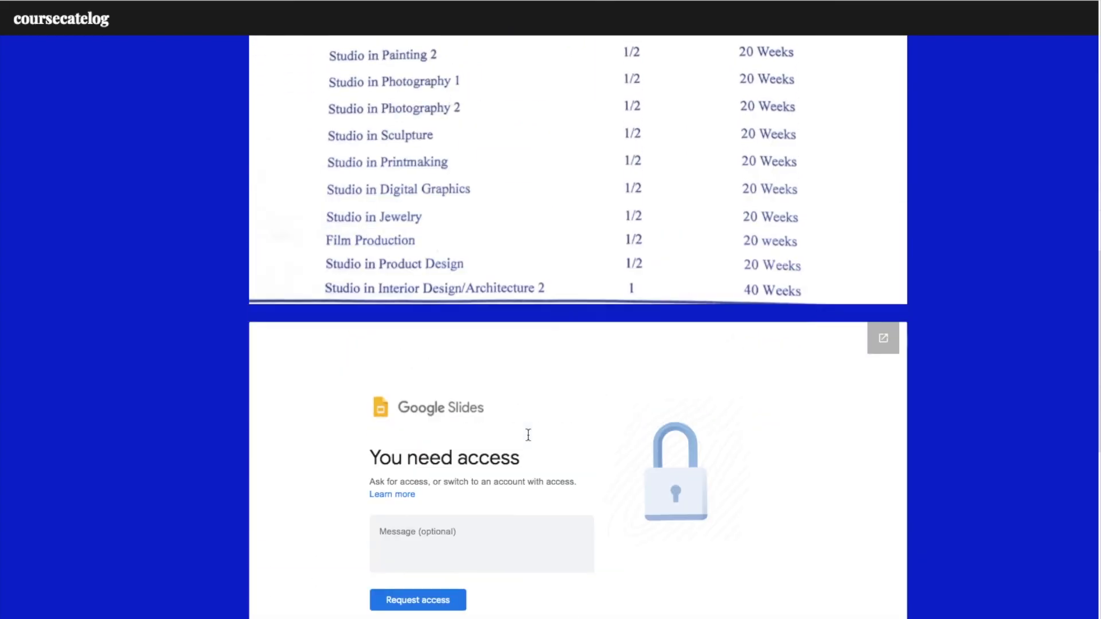
scroll(528, 436, "up", 15)
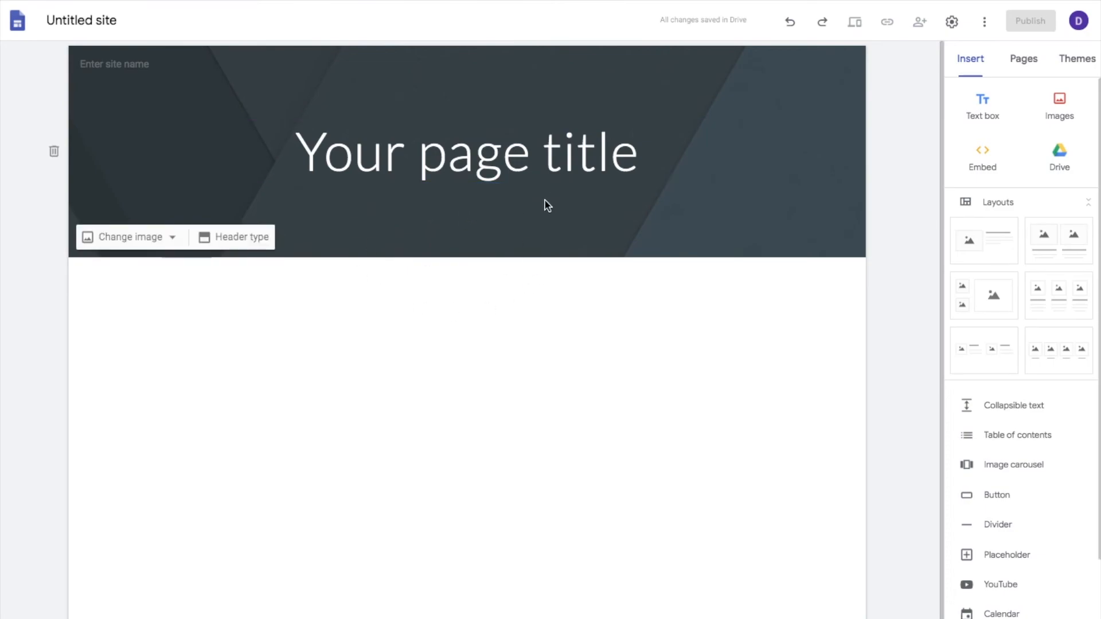
Replace the placeholder page title in the header with "MRS. ART TEACHER".
left_click_drag(641, 161, 386, 123)
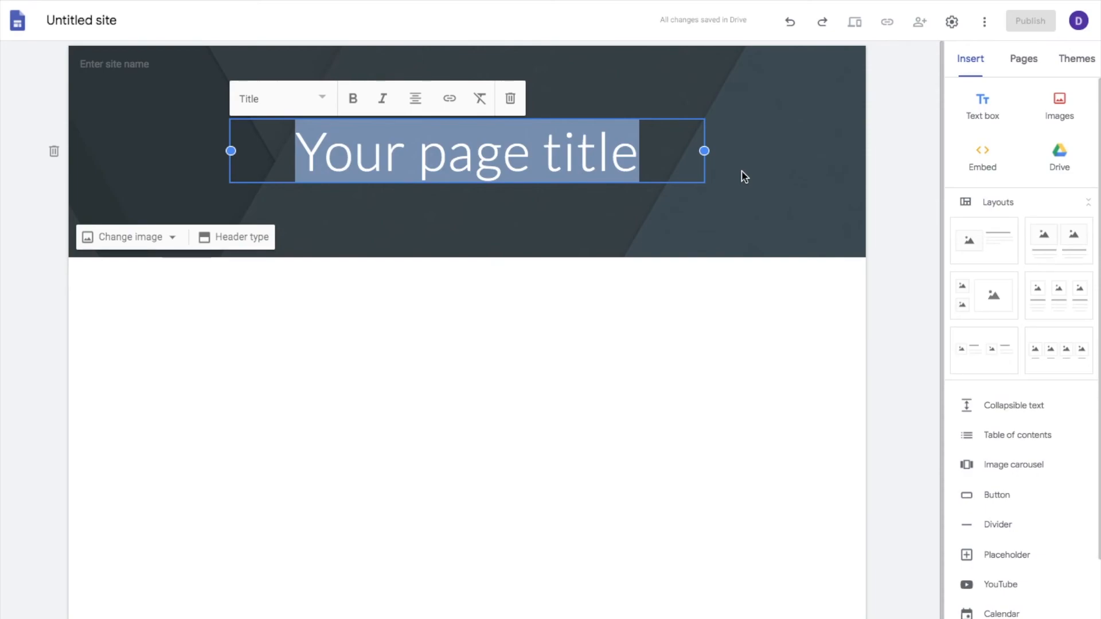
type("MR")
key("BackSpace")
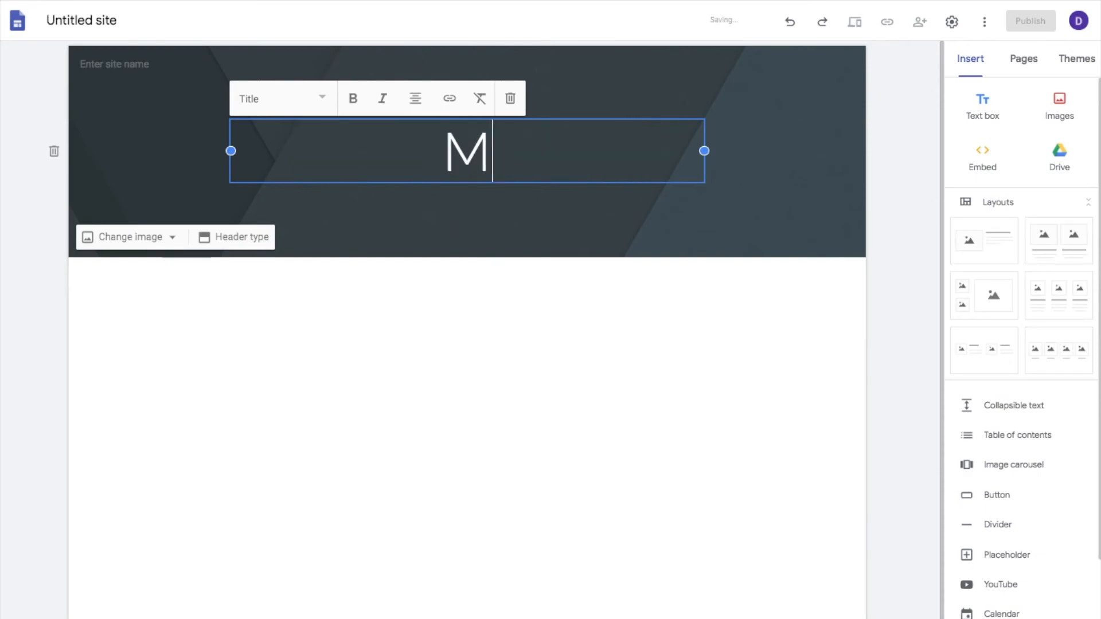
type("RS.")
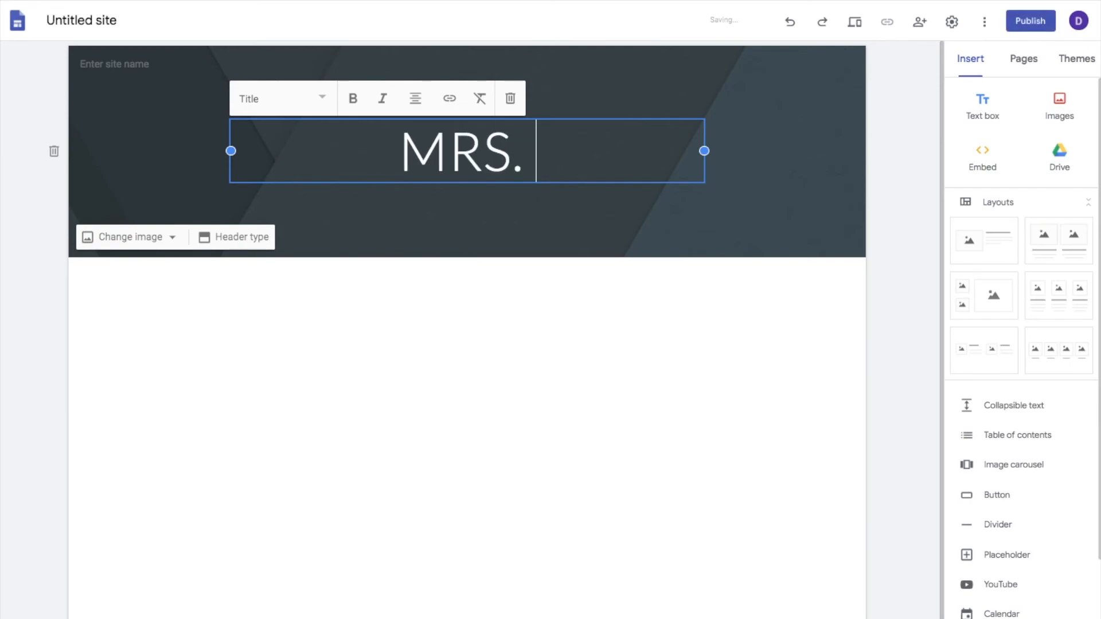
type(" ART TEACHER")
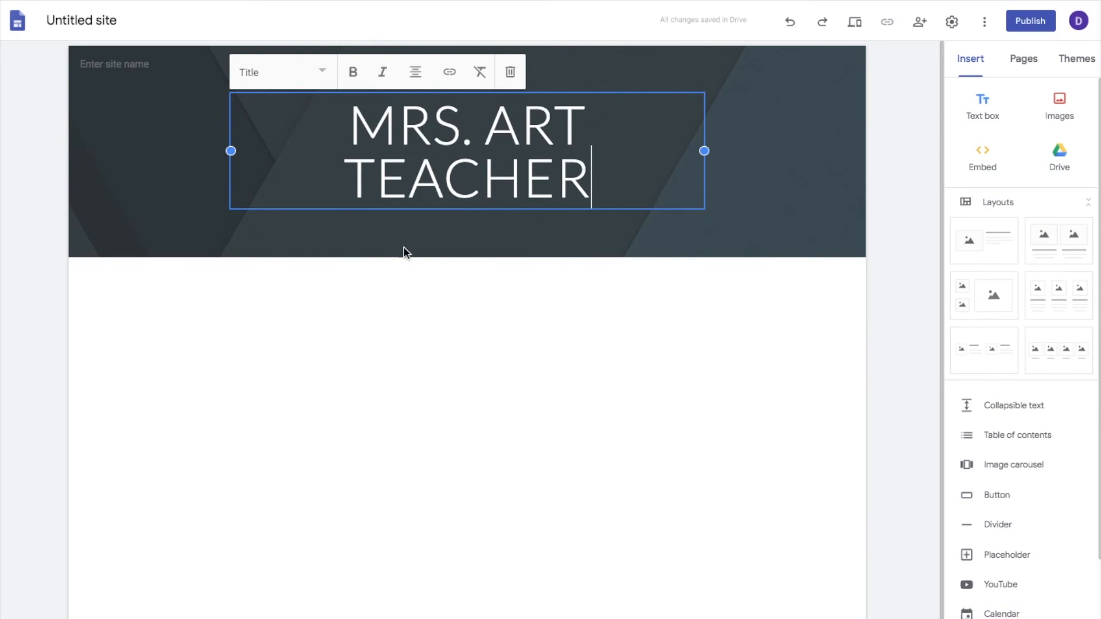
Enter ARTTEACHERHOME as the site name in the header and use the same name for the untitled site file.
left_click(153, 68)
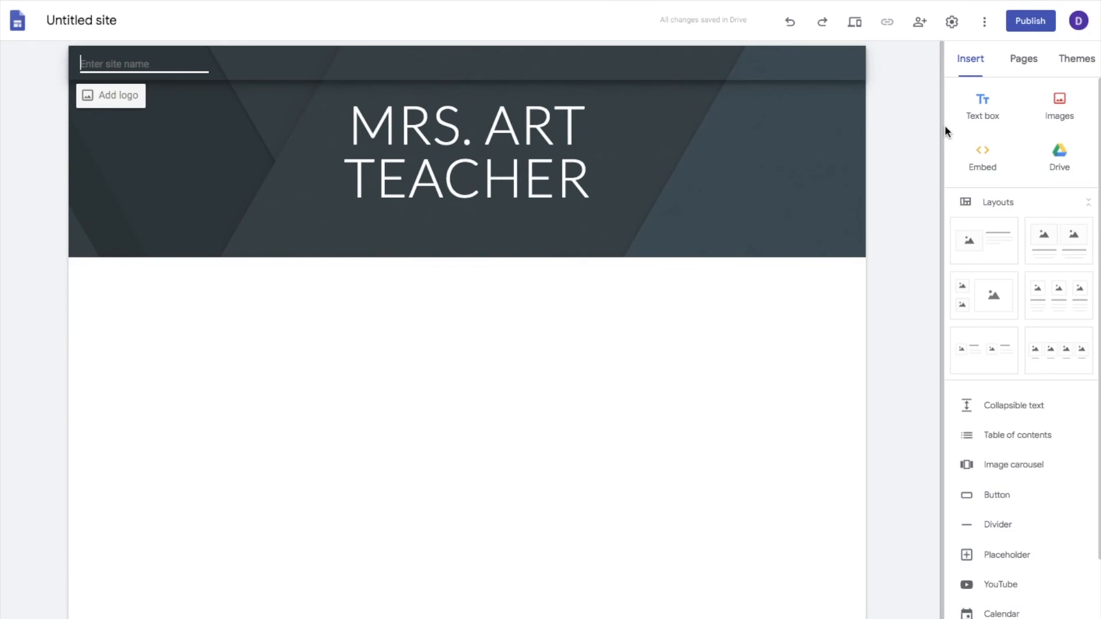
type("ARTTEACHERHOME")
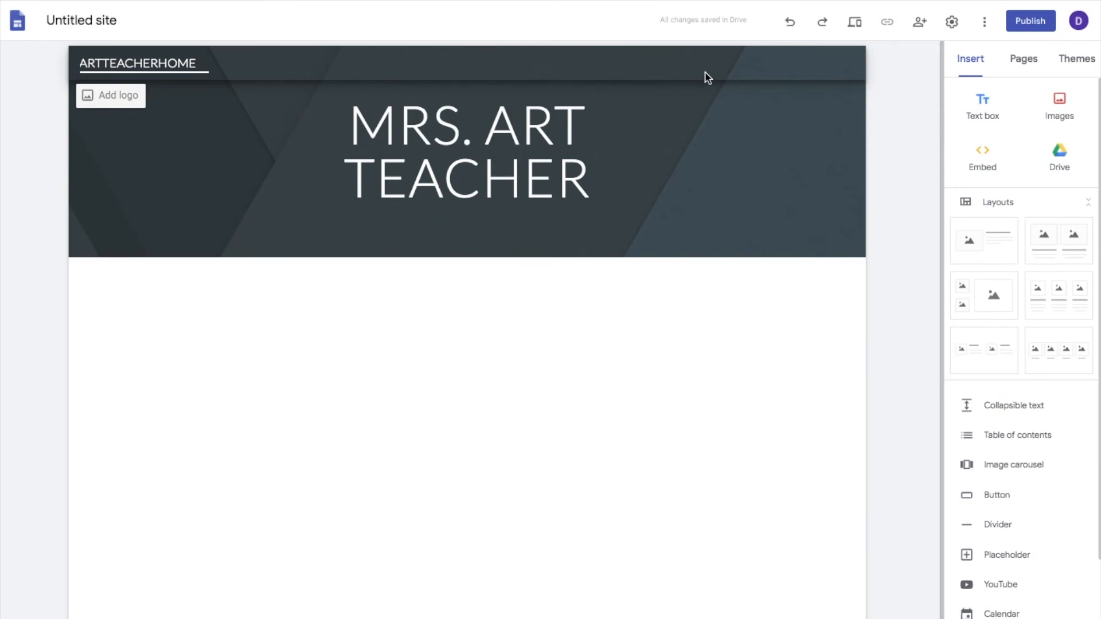
left_click(135, 23)
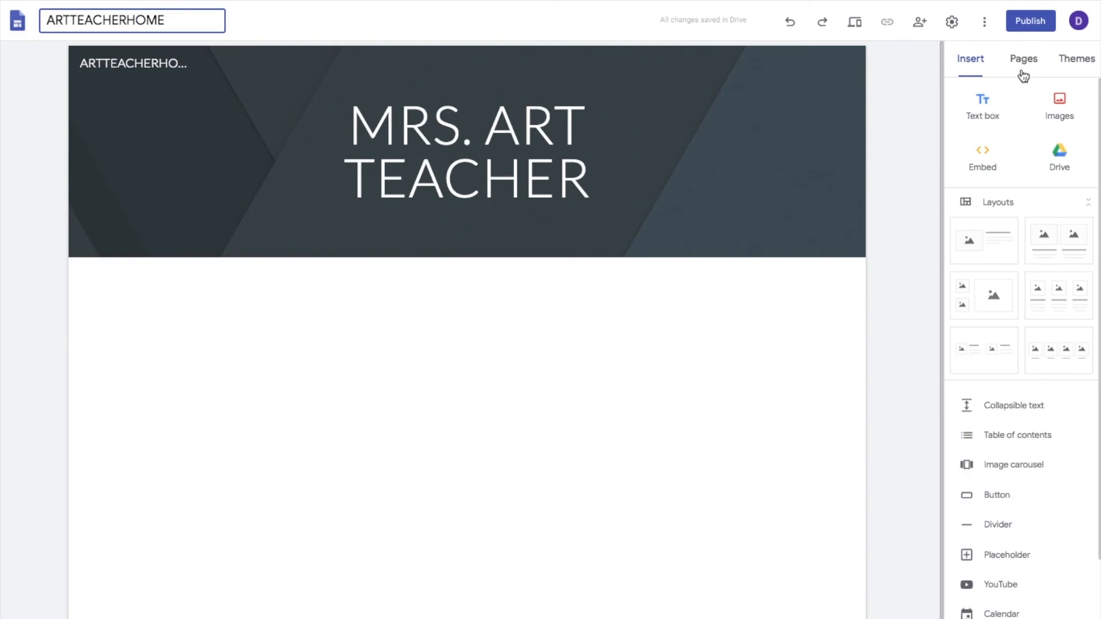
Try the Aristotle, Diplomat, Vision, Level and Impression themes on the site.
left_click(1079, 61)
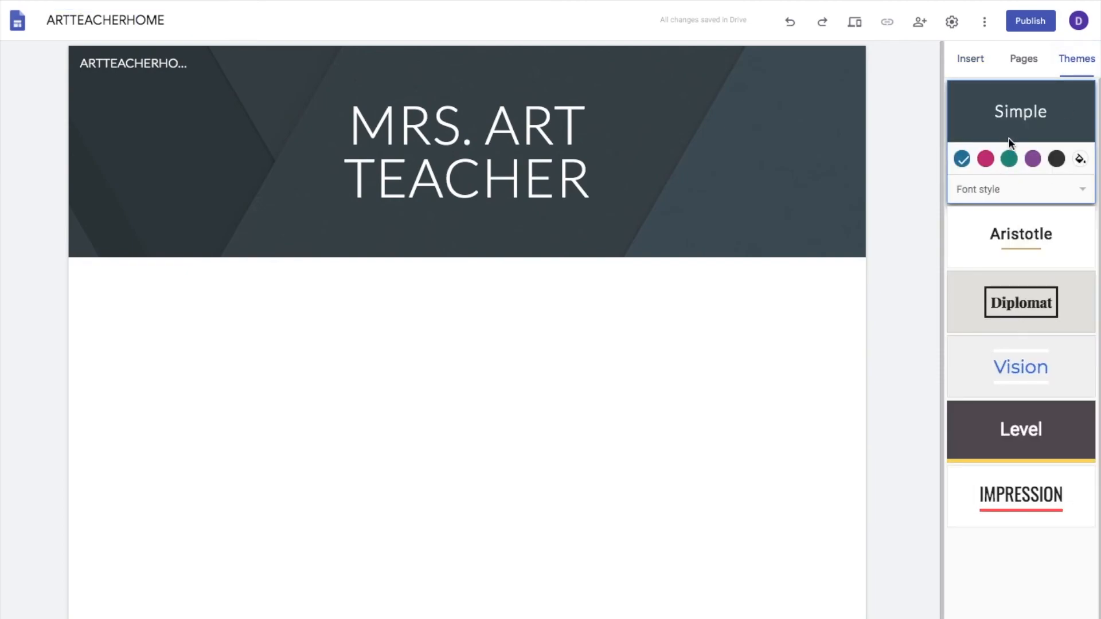
left_click(1009, 221)
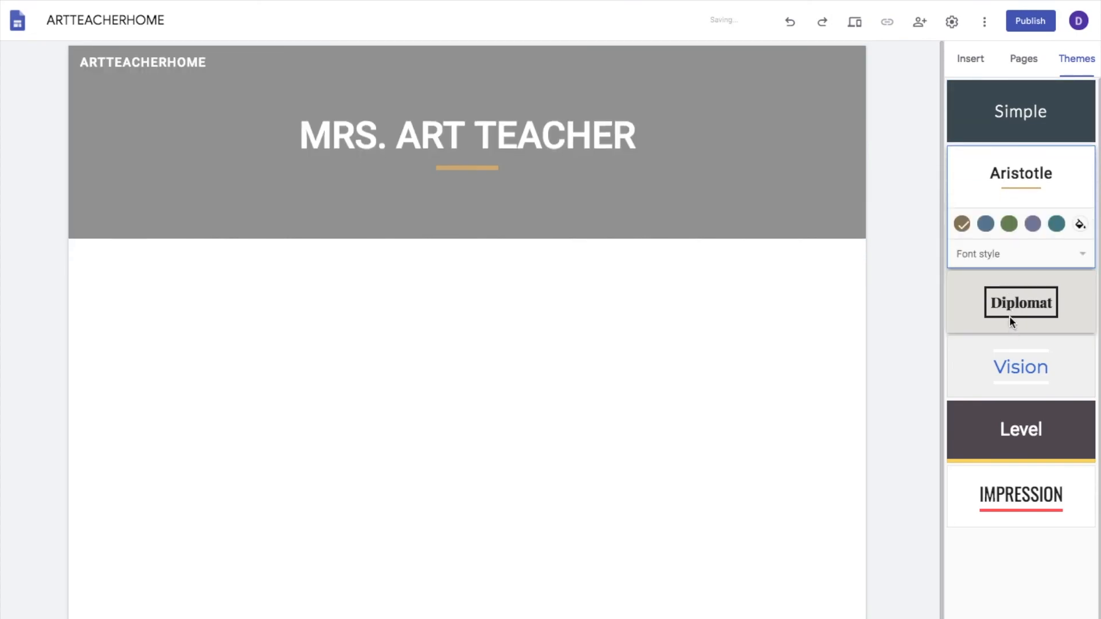
left_click(1010, 316)
left_click(1013, 396)
left_click(1018, 425)
left_click(1020, 493)
left_click(1017, 288)
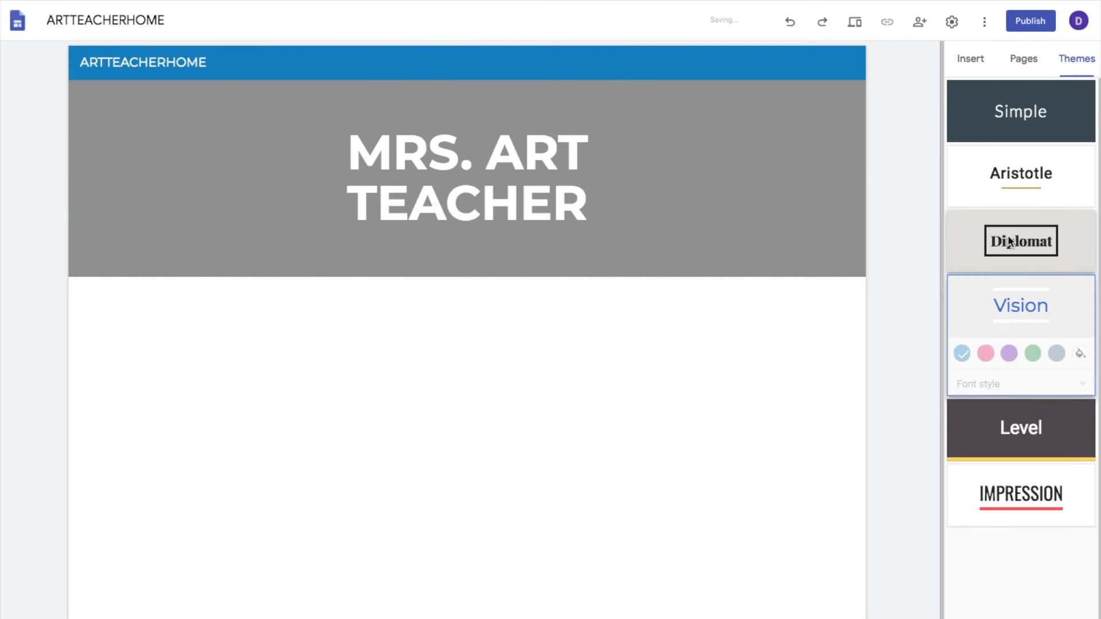
left_click(1007, 235)
left_click(1019, 493)
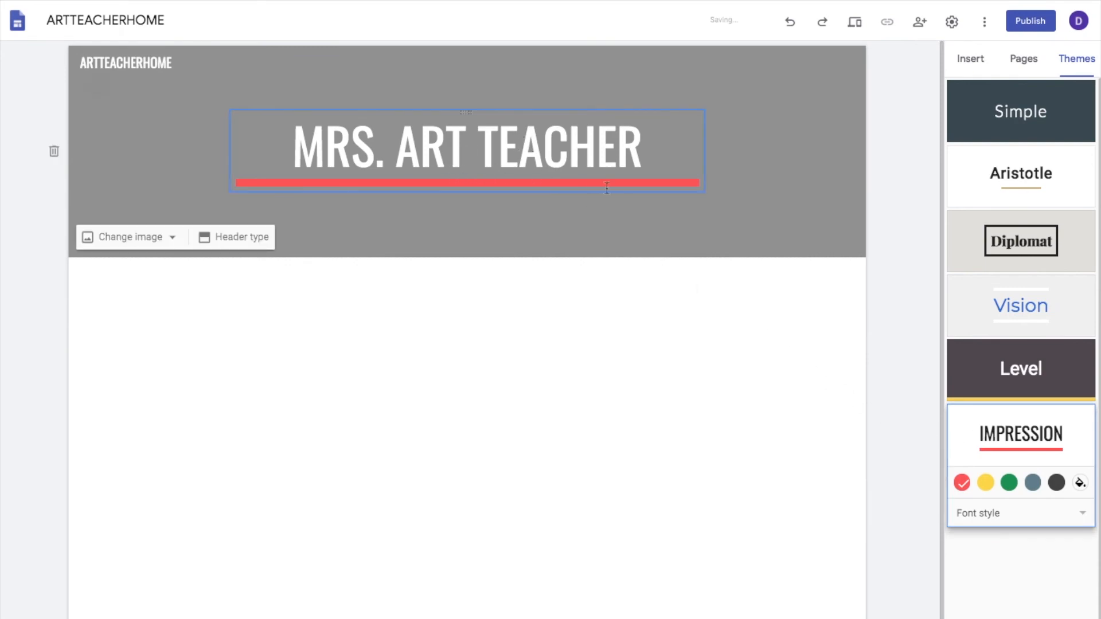
Apply the Diplomat theme to the site with its dark purple preset colour.
left_click(973, 229)
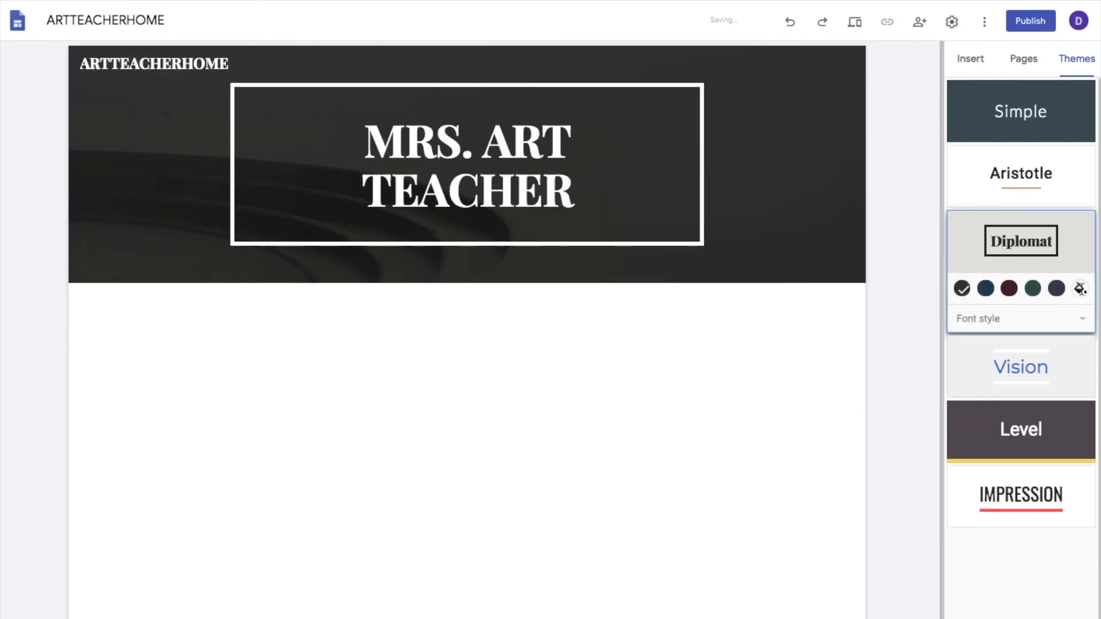
left_click(1080, 290)
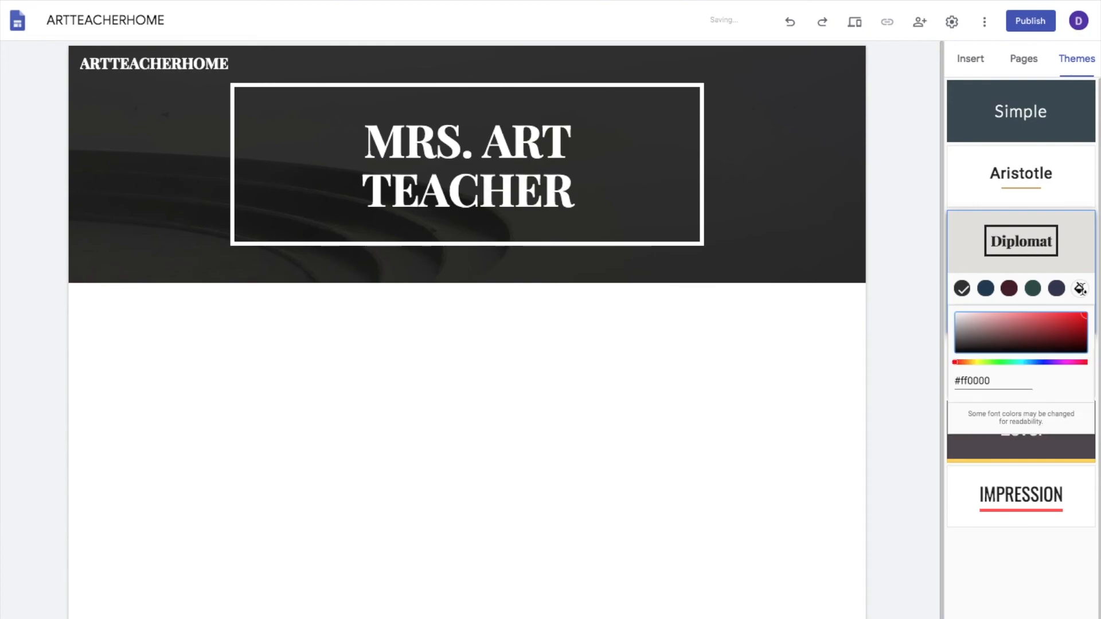
left_click(1042, 361)
left_click(1040, 362)
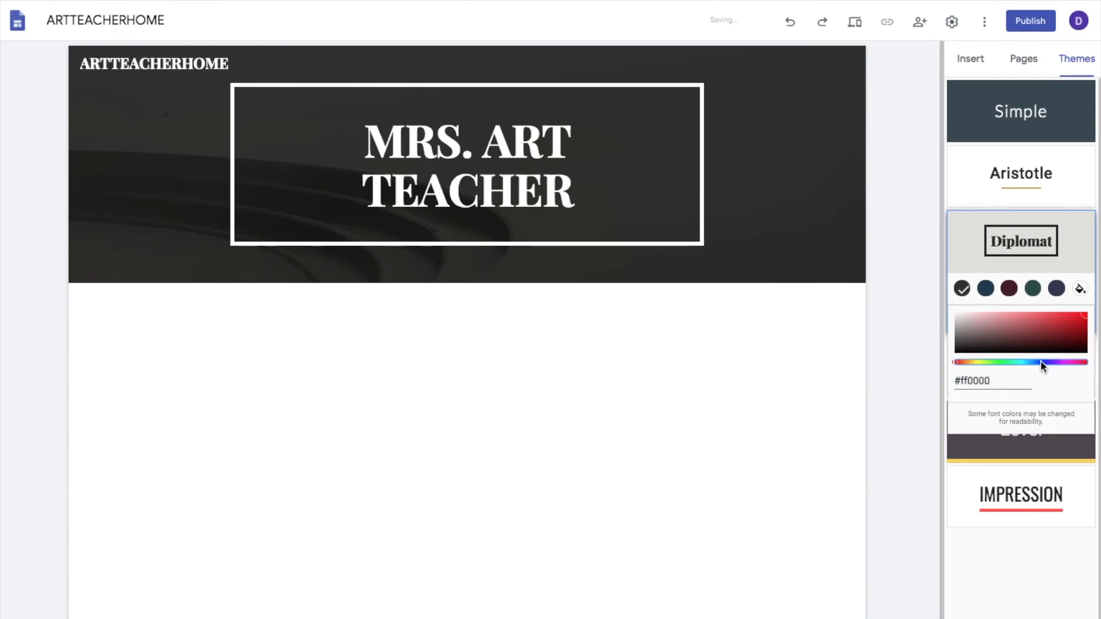
left_click(1056, 288)
Give the Diplomat theme a custom bright blue colour close to #172dd1.
left_click(1079, 289)
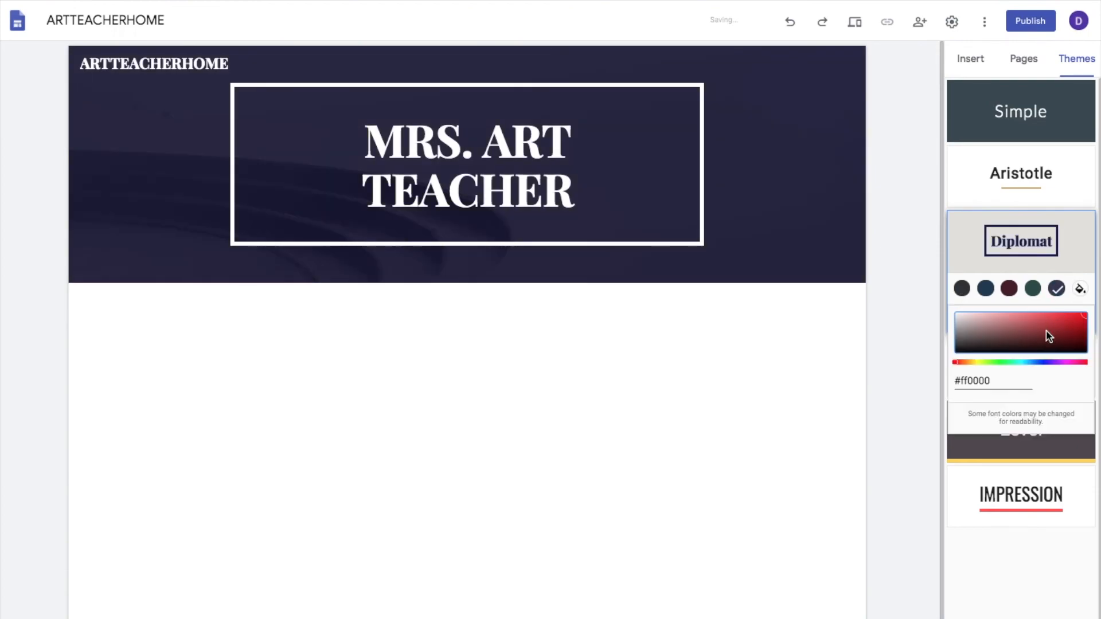
left_click(1045, 363)
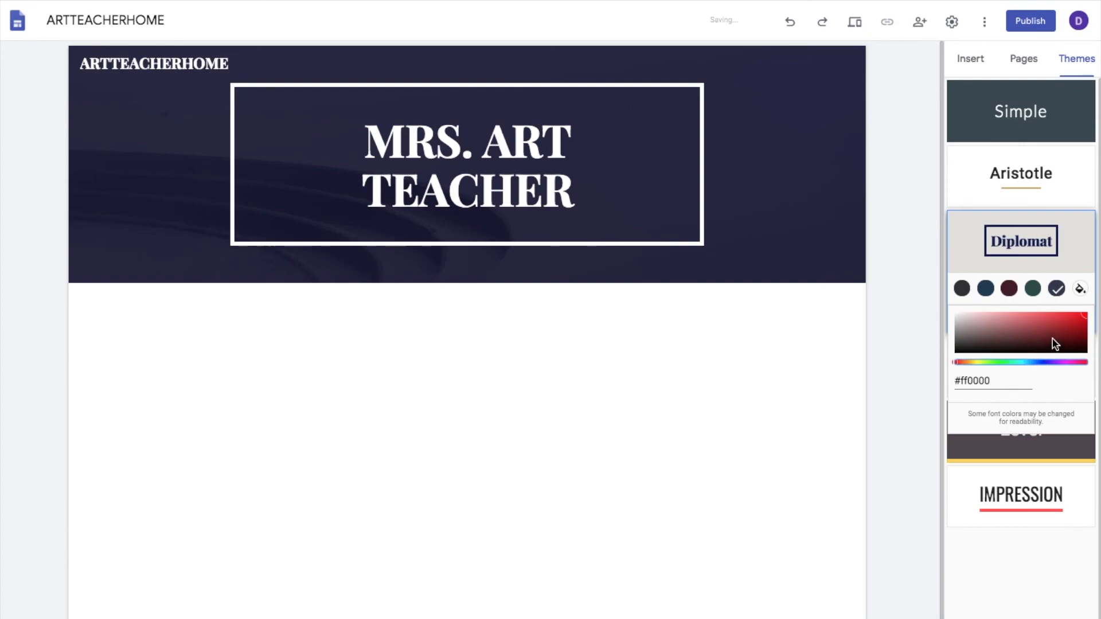
left_click(1030, 237)
left_click(1079, 289)
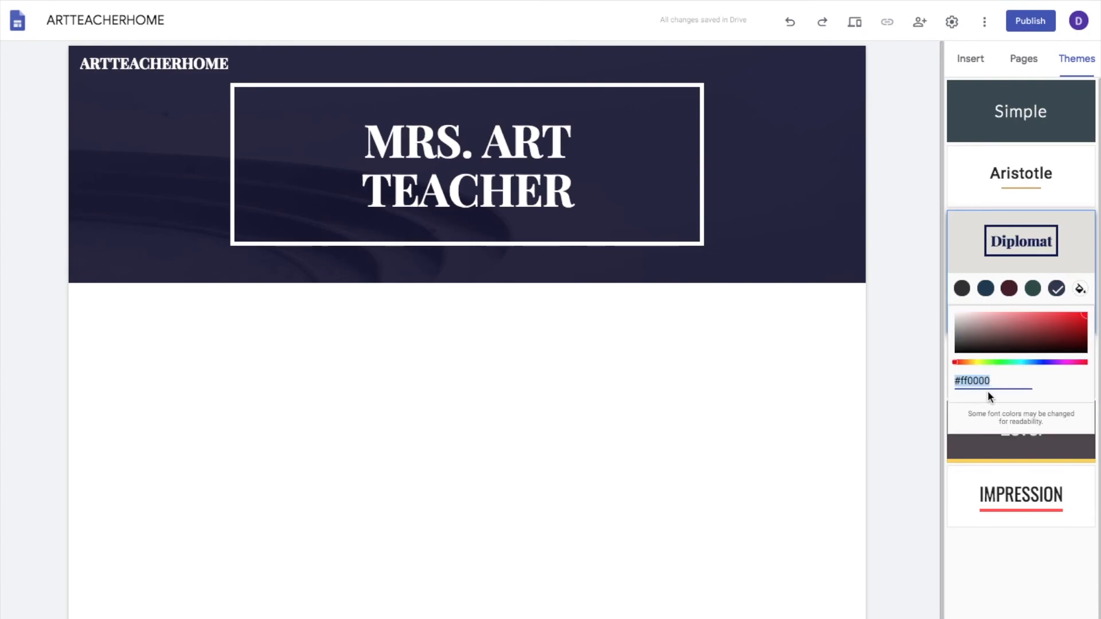
left_click(1024, 337)
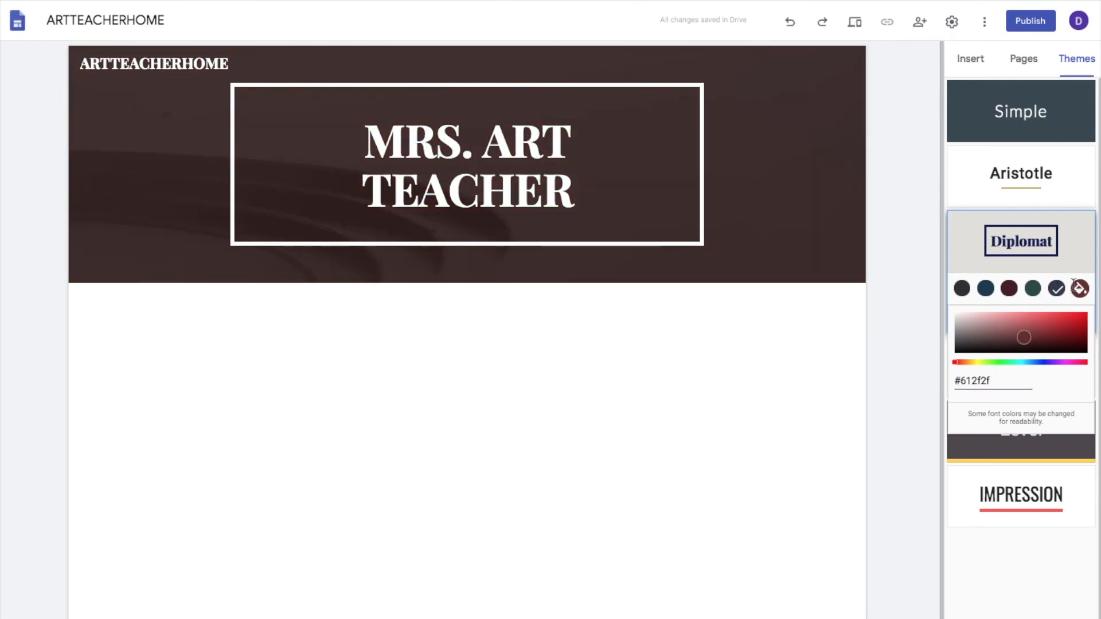
left_click(1067, 328)
left_click(1040, 362)
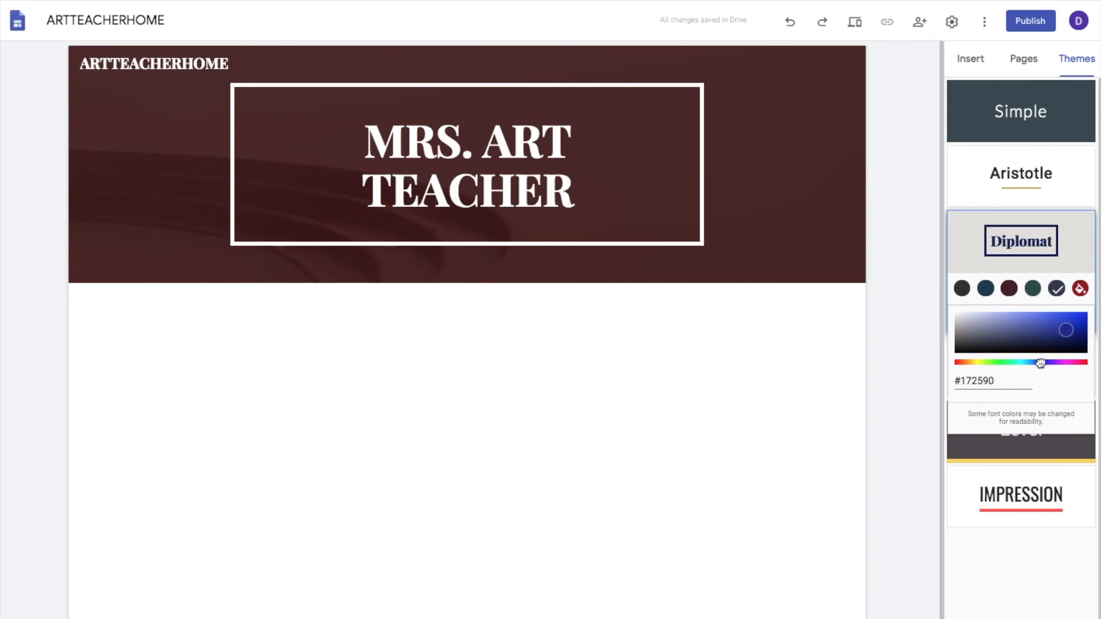
left_click(1073, 319)
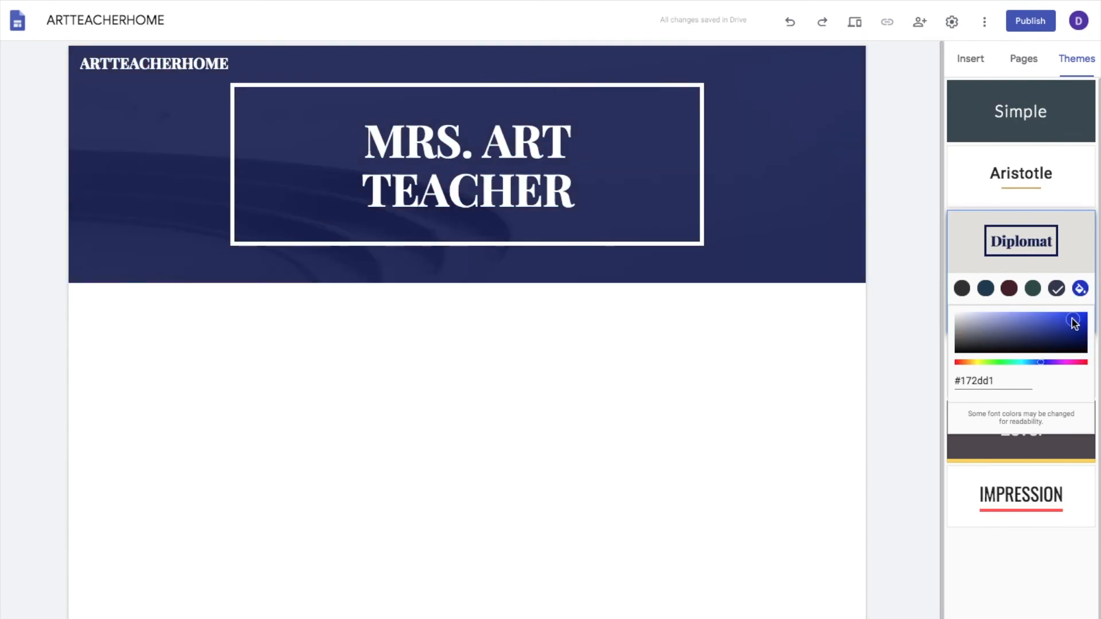
left_click_drag(1073, 322, 1078, 321)
left_click(910, 276)
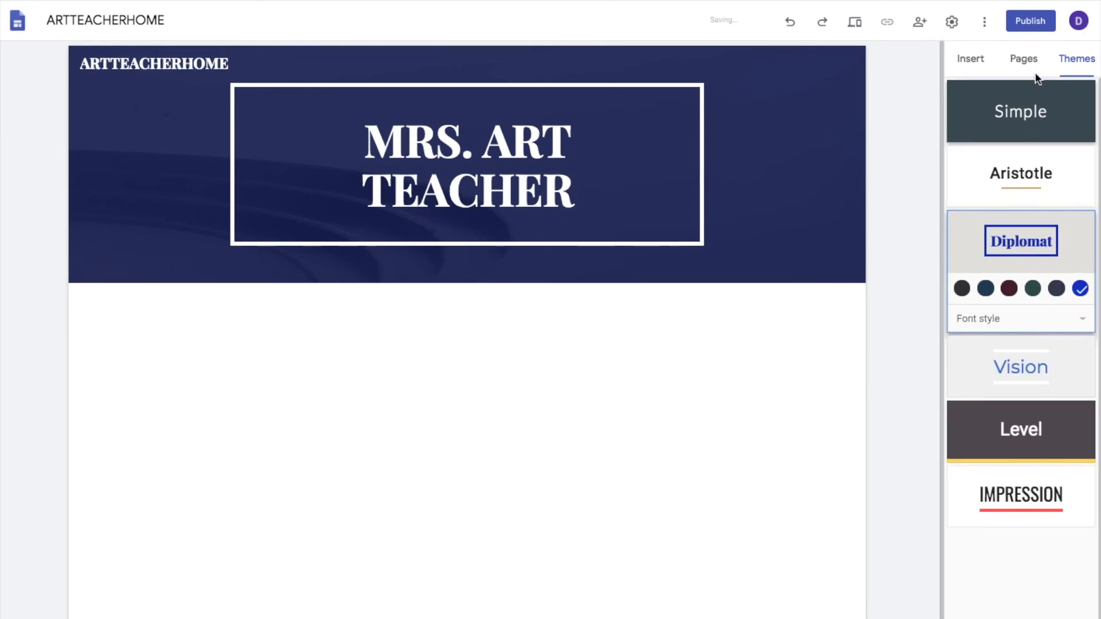
Add a text box directly below the header containing THIS IS MY HOME PAGE, followed by an empty line.
left_click(963, 65)
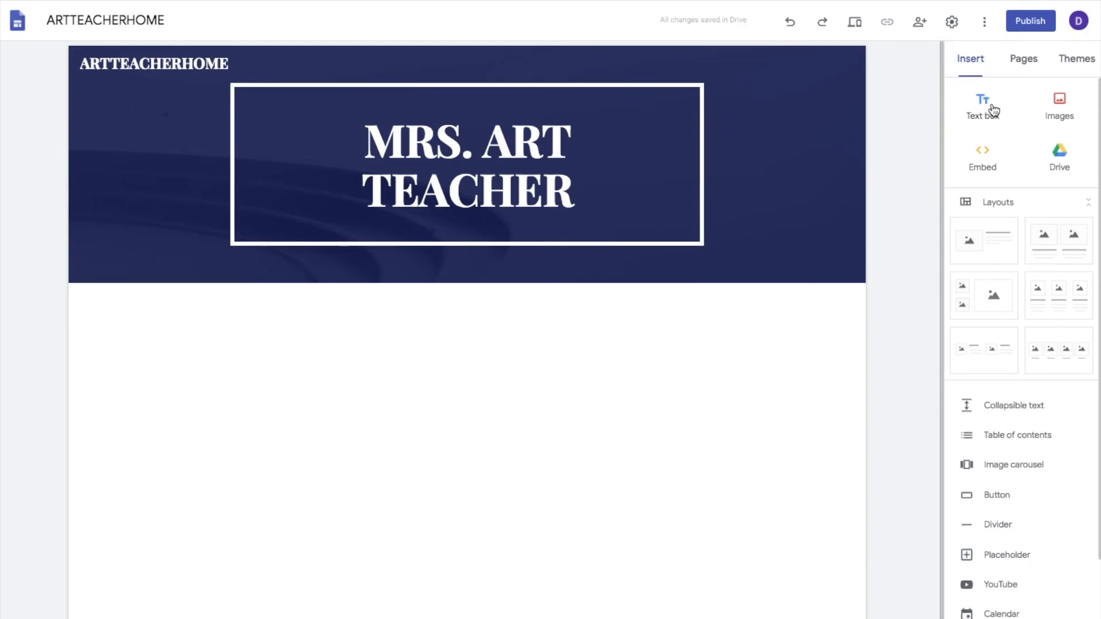
mouse_move(548, 268)
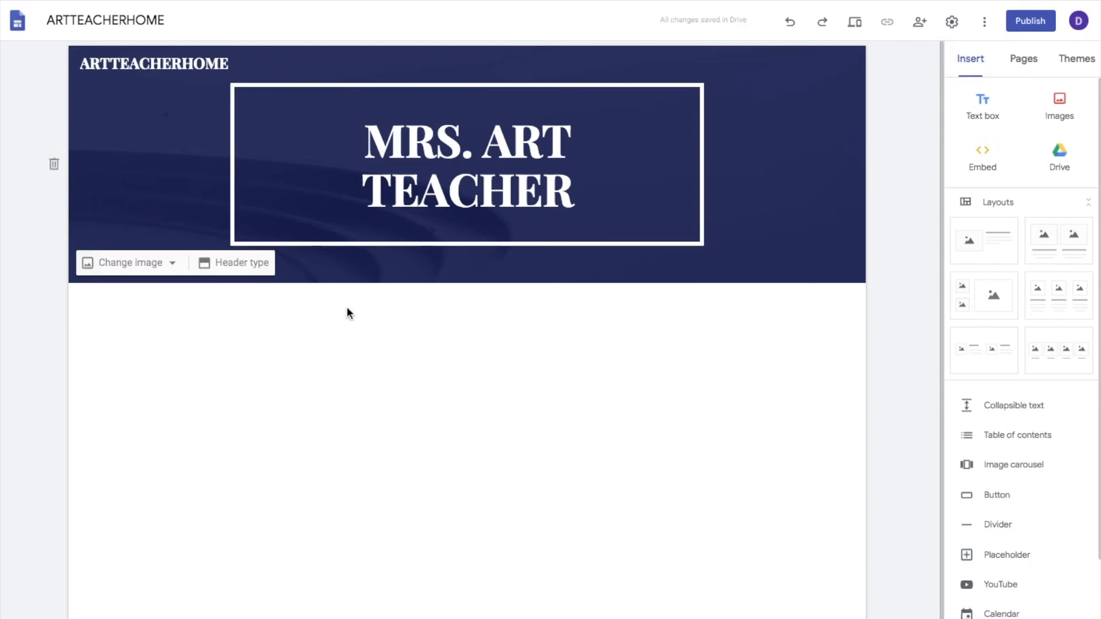
double_click(131, 319)
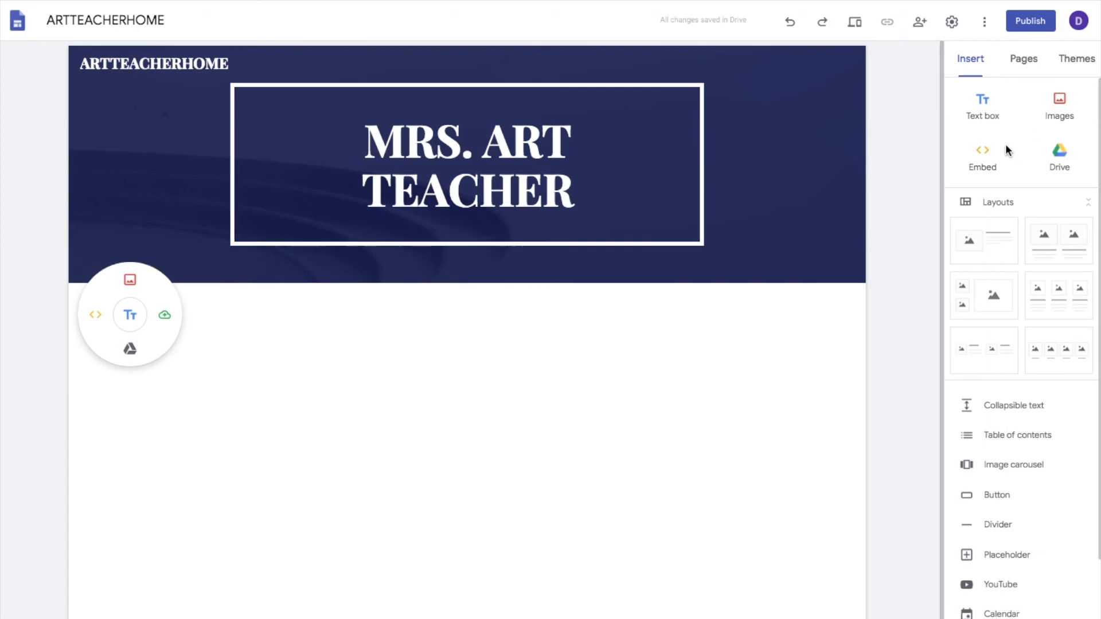
left_click(130, 318)
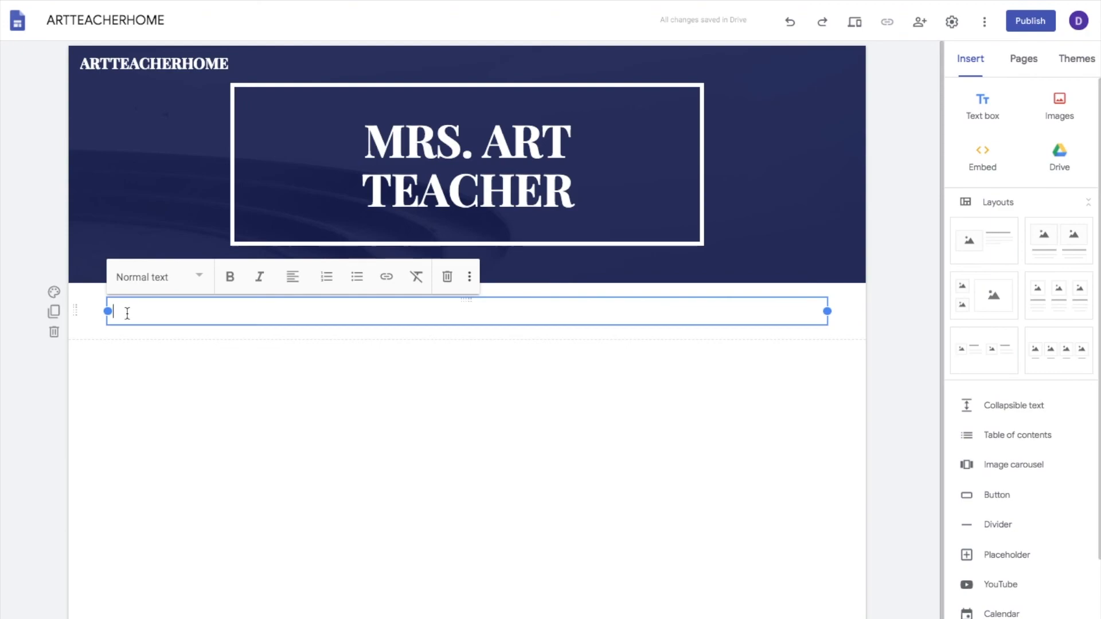
type("THIS IS MY HOME PAGE")
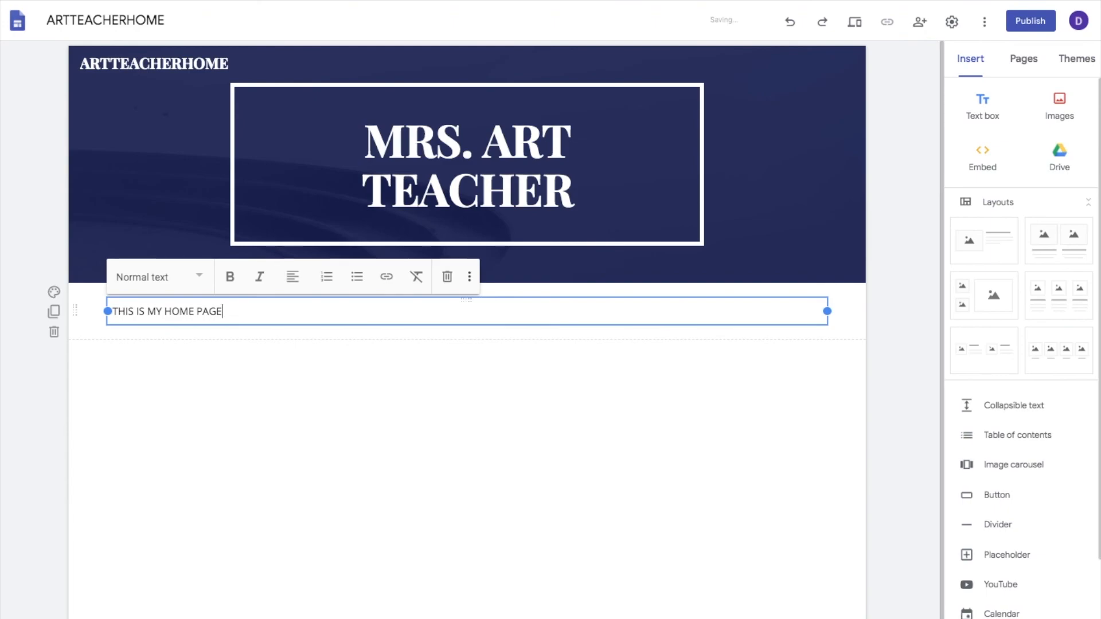
key("Return")
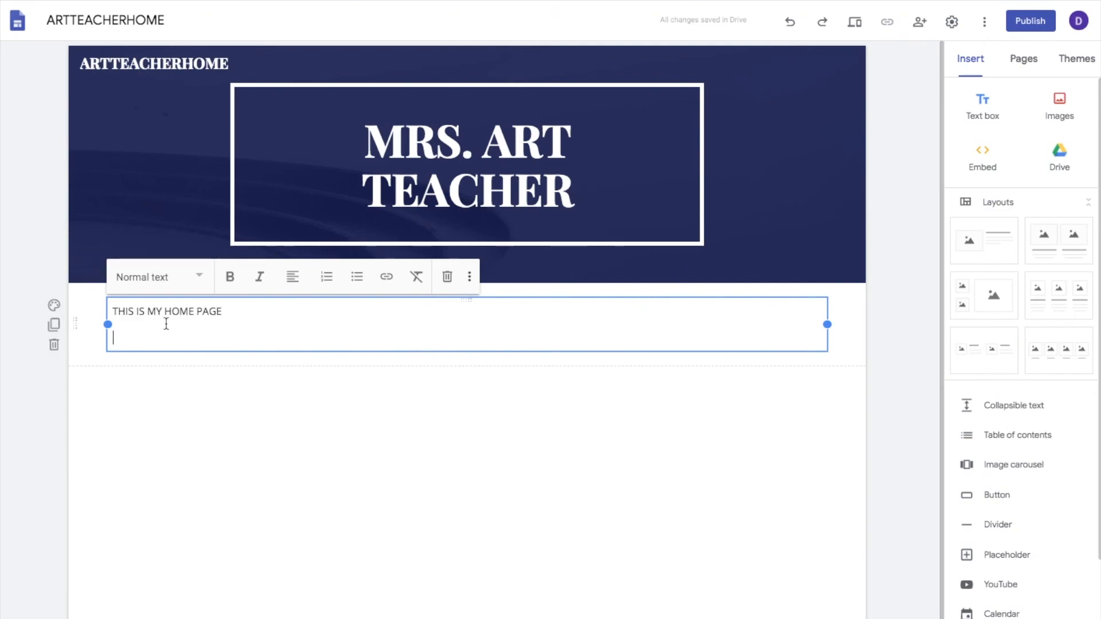
double_click(152, 394)
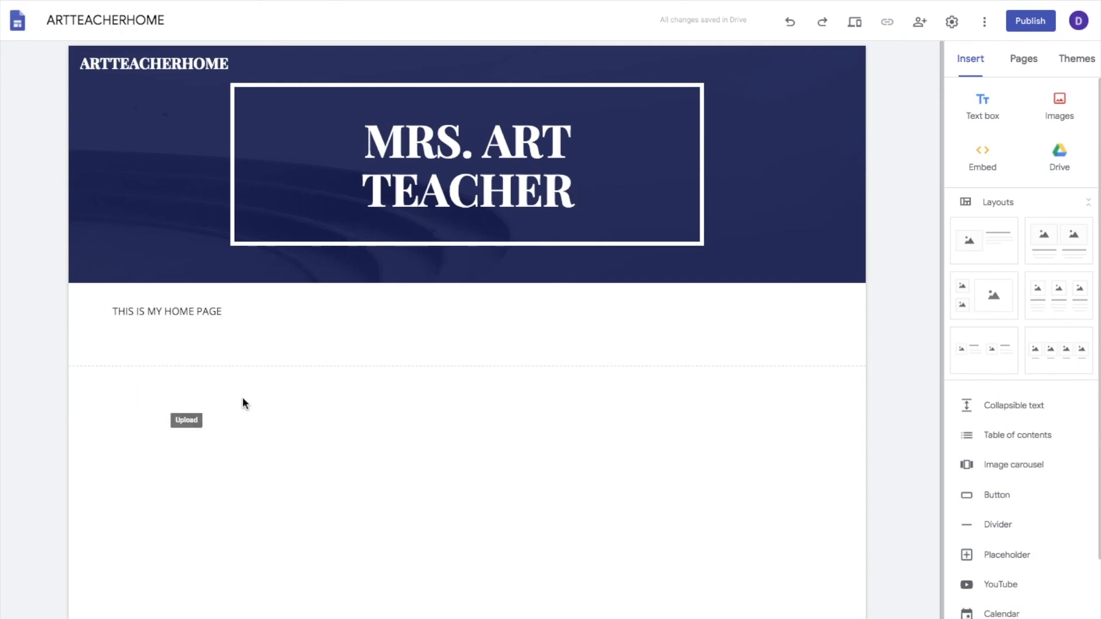
double_click(144, 405)
left_click(151, 341)
double_click(155, 403)
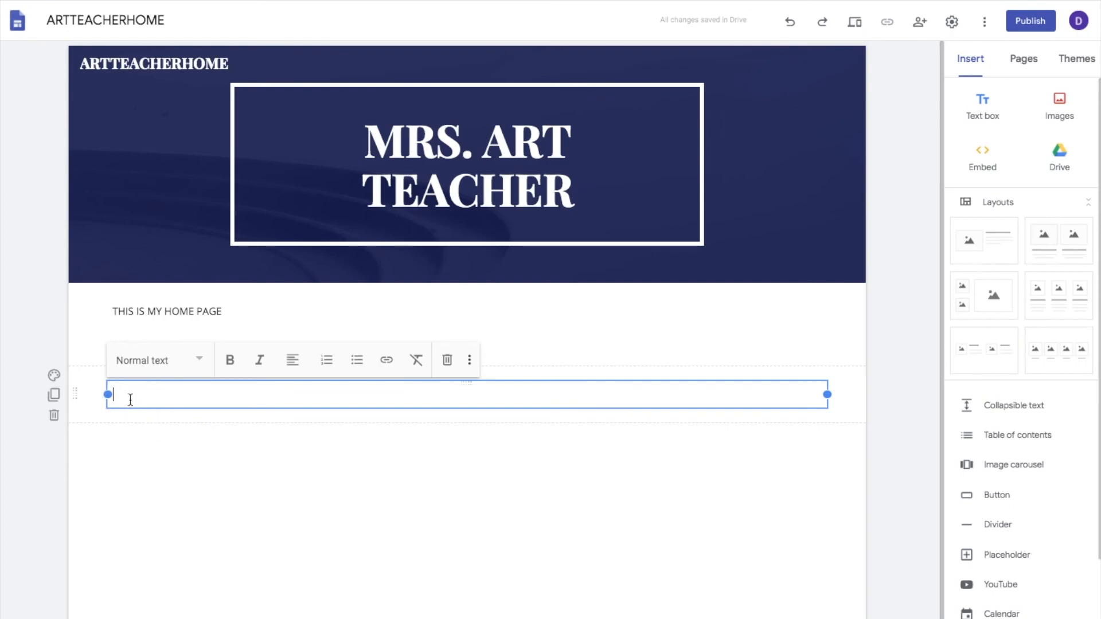
left_click(54, 415)
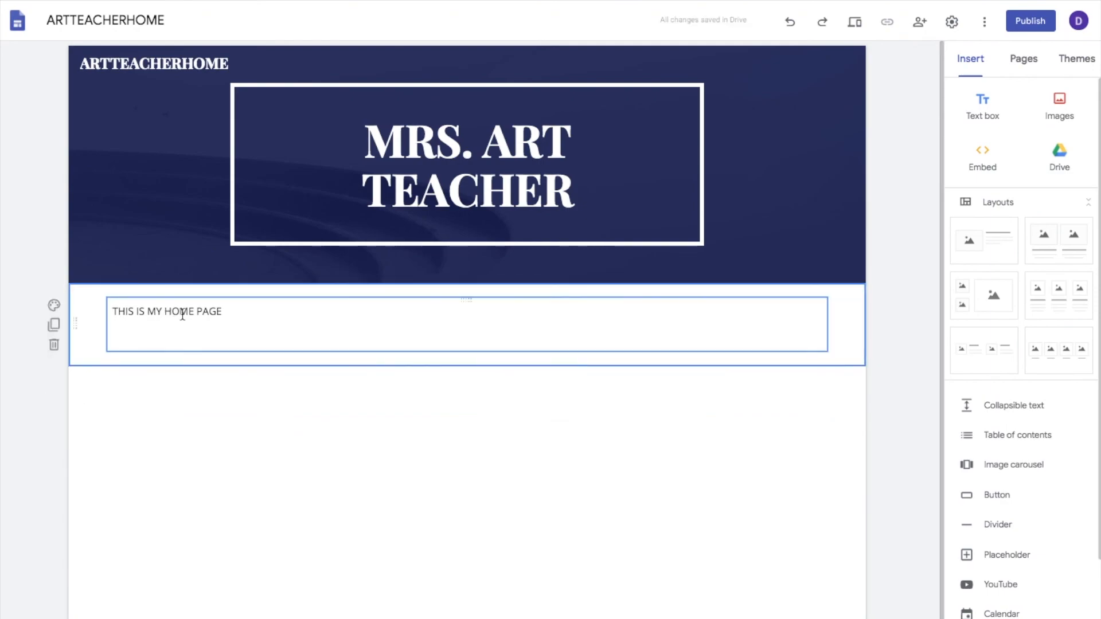
Compare the Title and Heading styles on the THIS IS MY HOME PAGE text and apply Heading.
left_click(234, 312)
left_click_drag(233, 312, 111, 311)
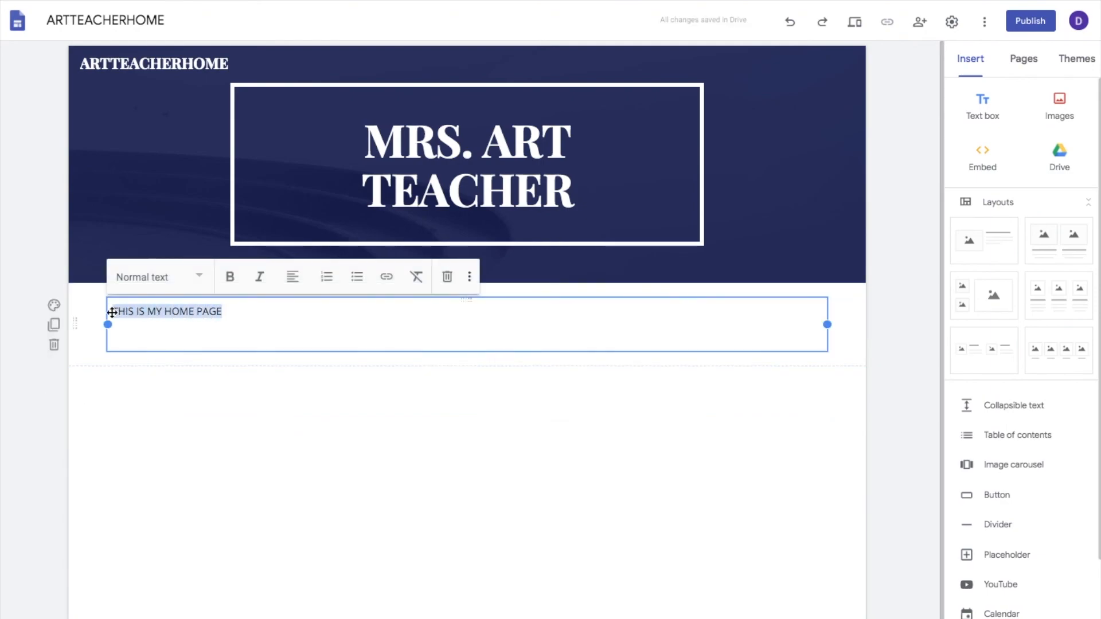
left_click(156, 278)
left_click(156, 316)
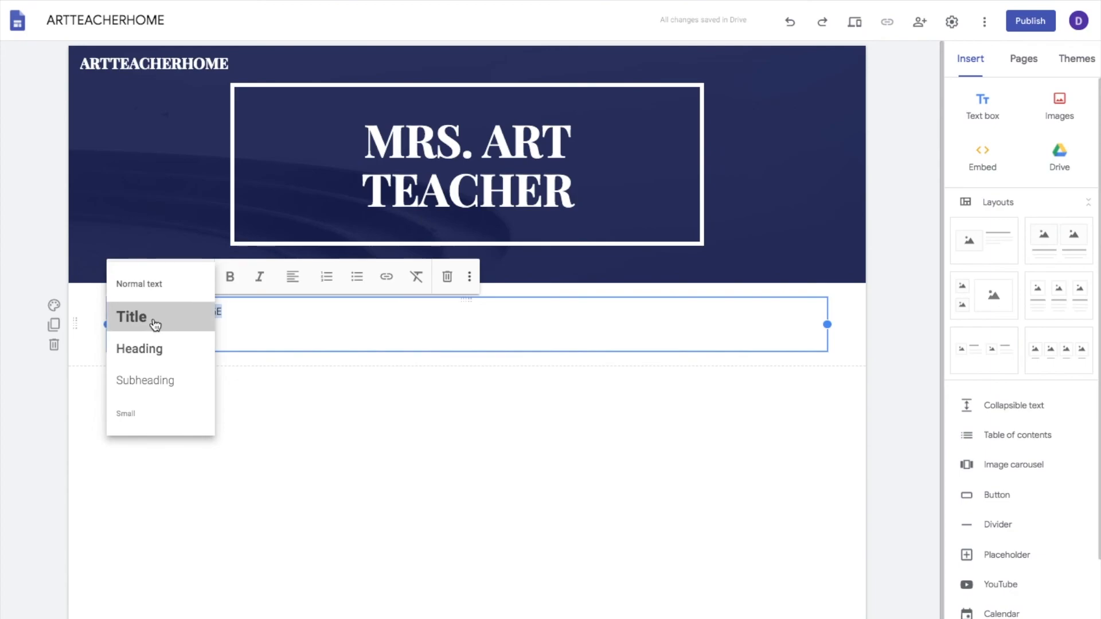
left_click(145, 280)
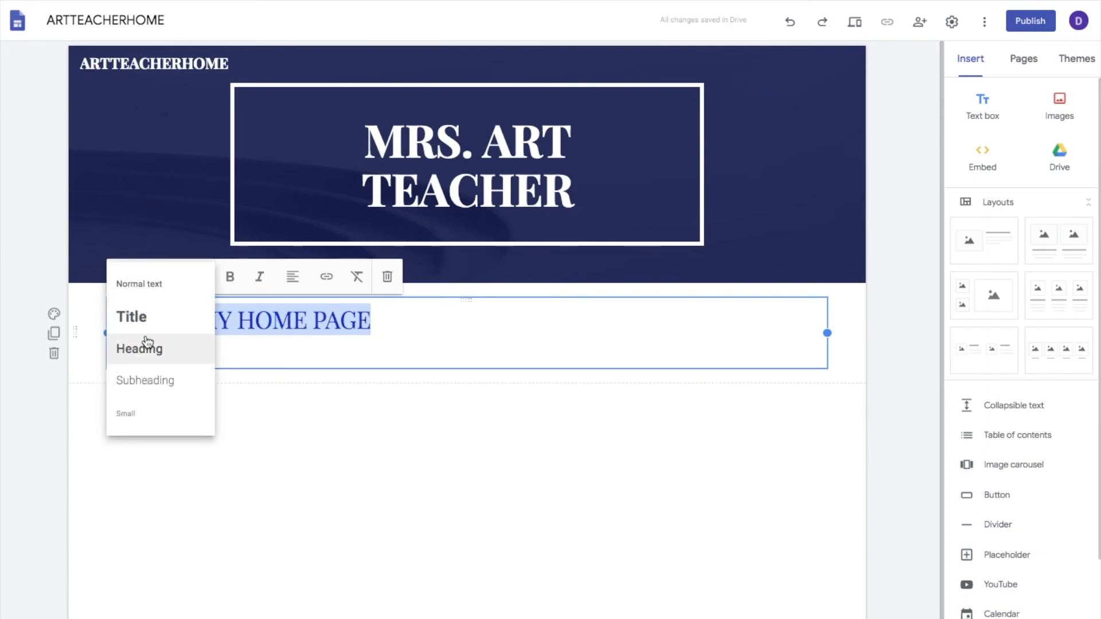
left_click(151, 349)
left_click(150, 281)
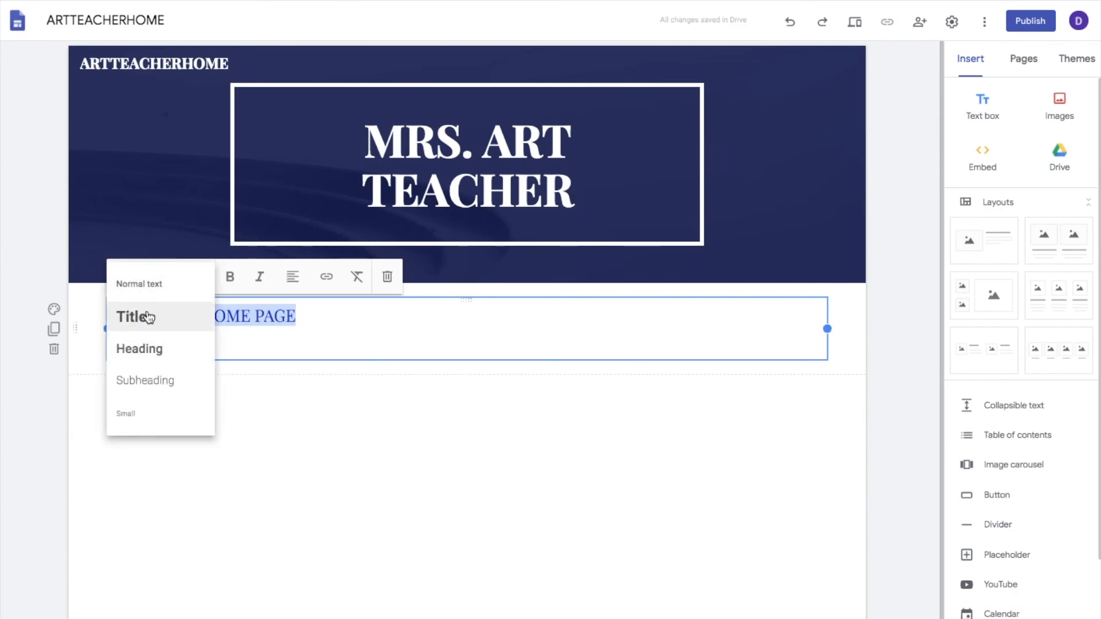
left_click(143, 316)
left_click(142, 281)
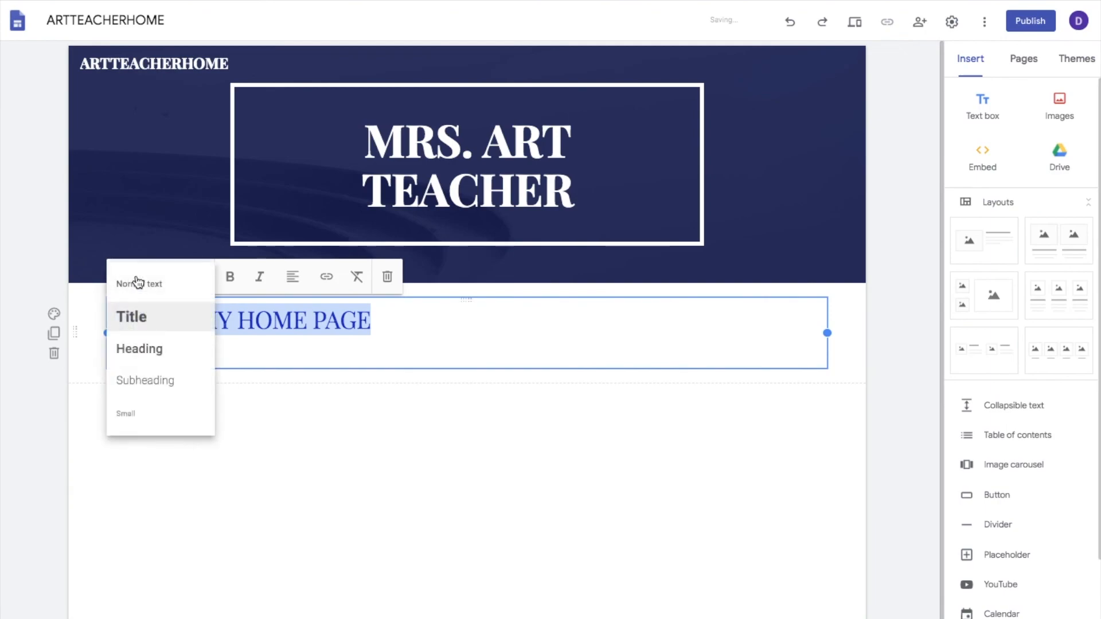
left_click(140, 349)
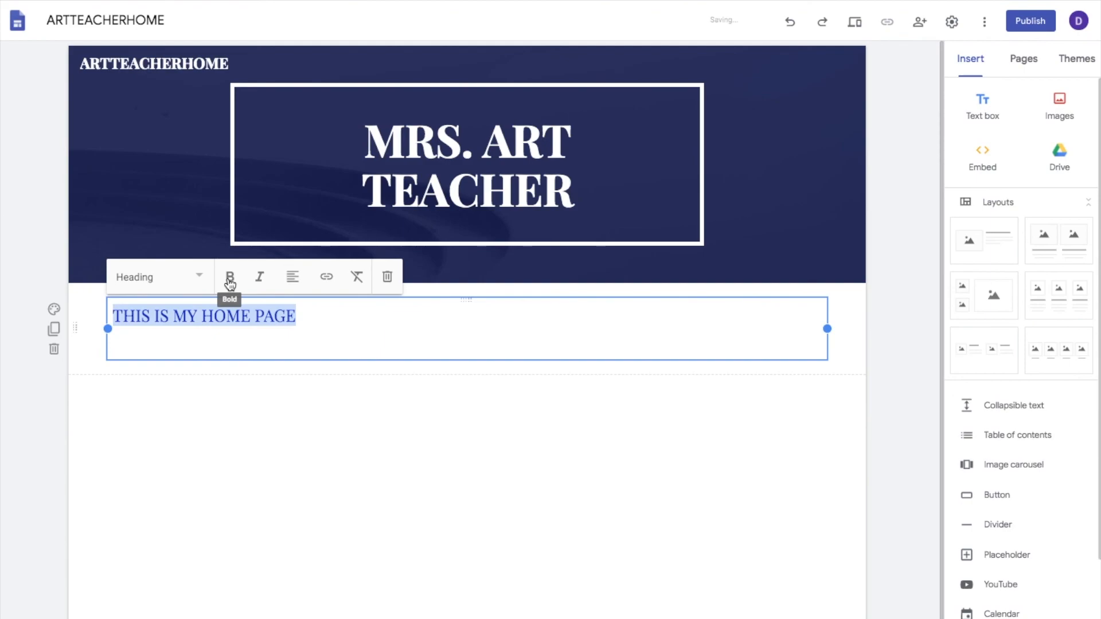
Make the THIS IS MY HOME PAGE heading bold and centre it.
left_click(230, 281)
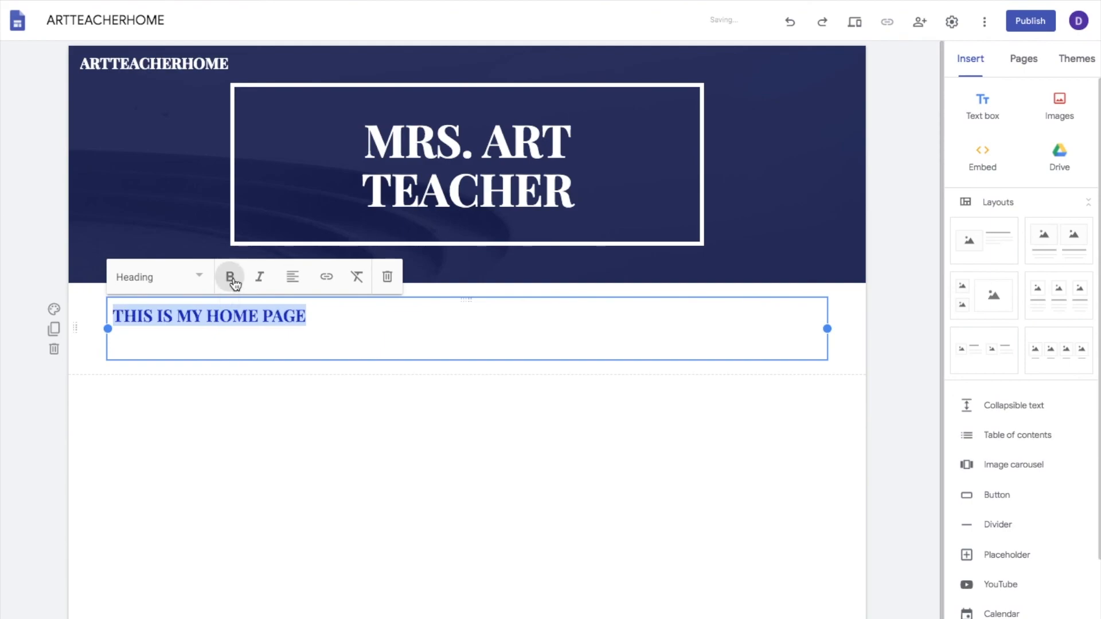
left_click(293, 278)
left_click(292, 317)
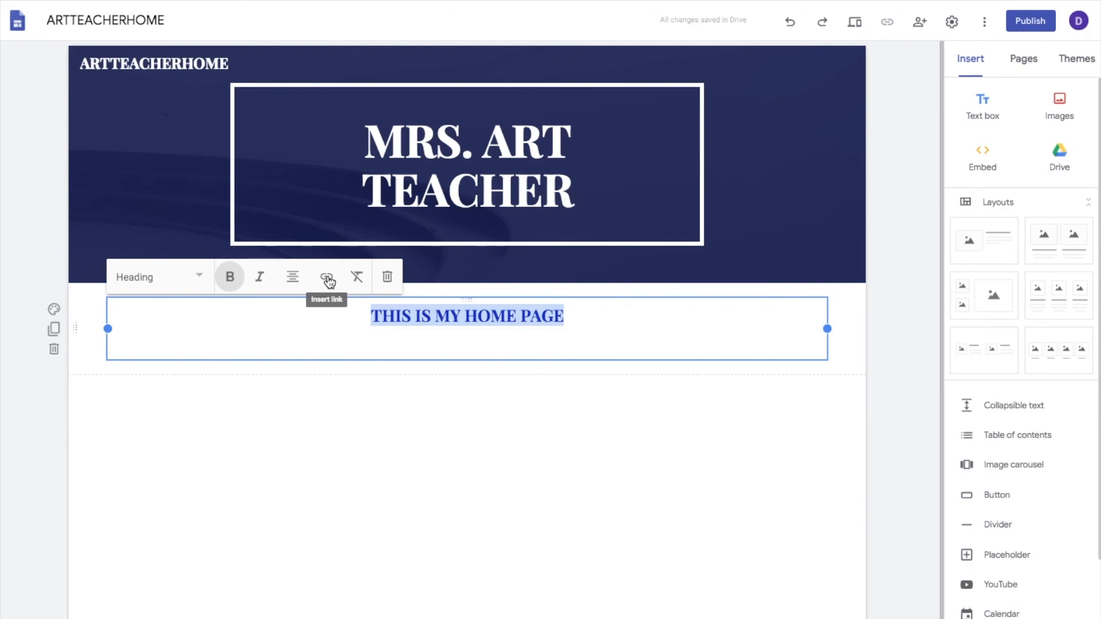
left_click(326, 278)
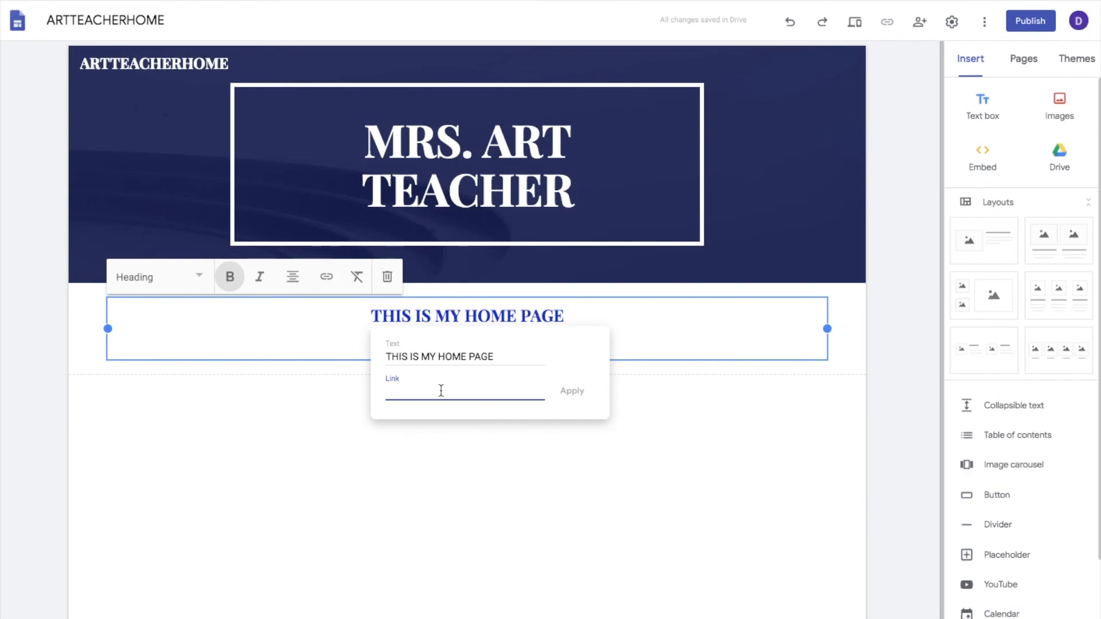
type("wwW.GOOGLE.COM")
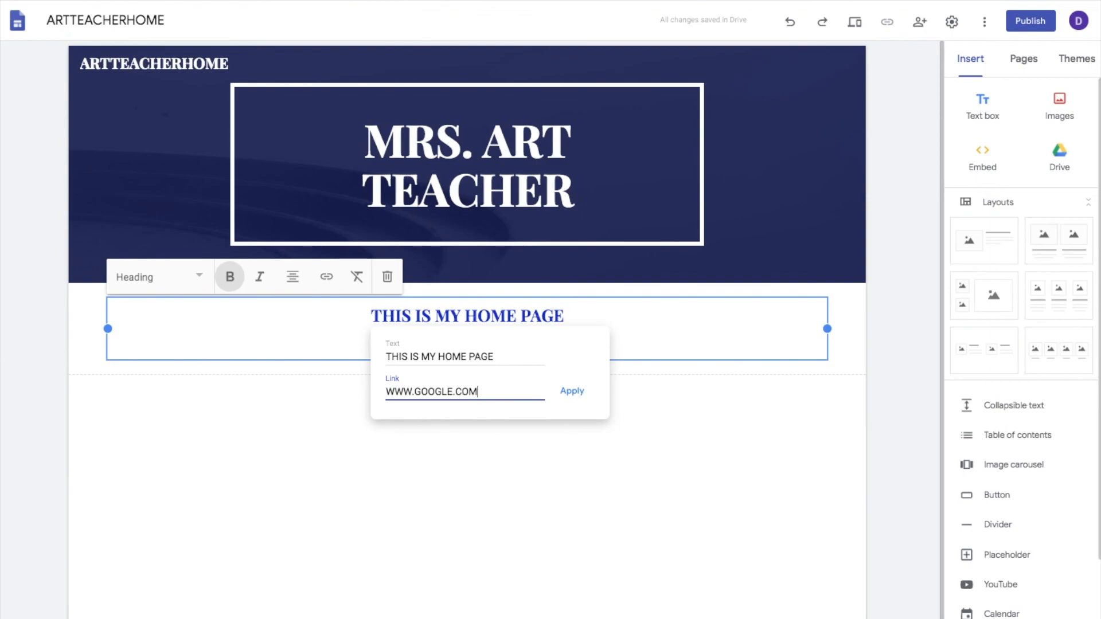
left_click(572, 390)
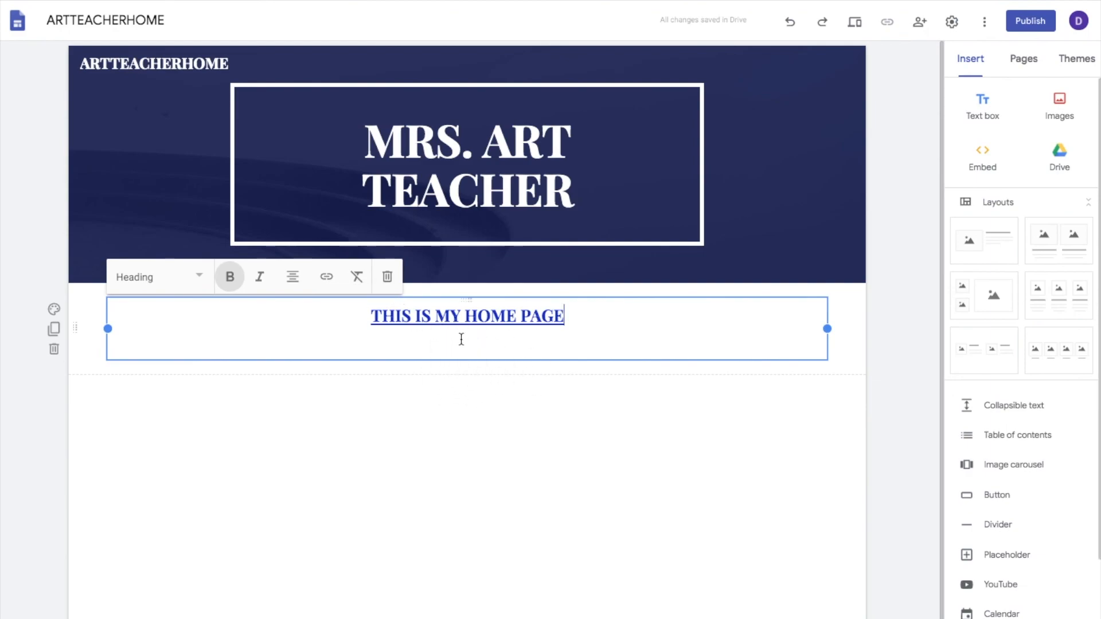
Set the heading section's background to Emphasis 2 and remove the empty line below the heading.
left_click(55, 310)
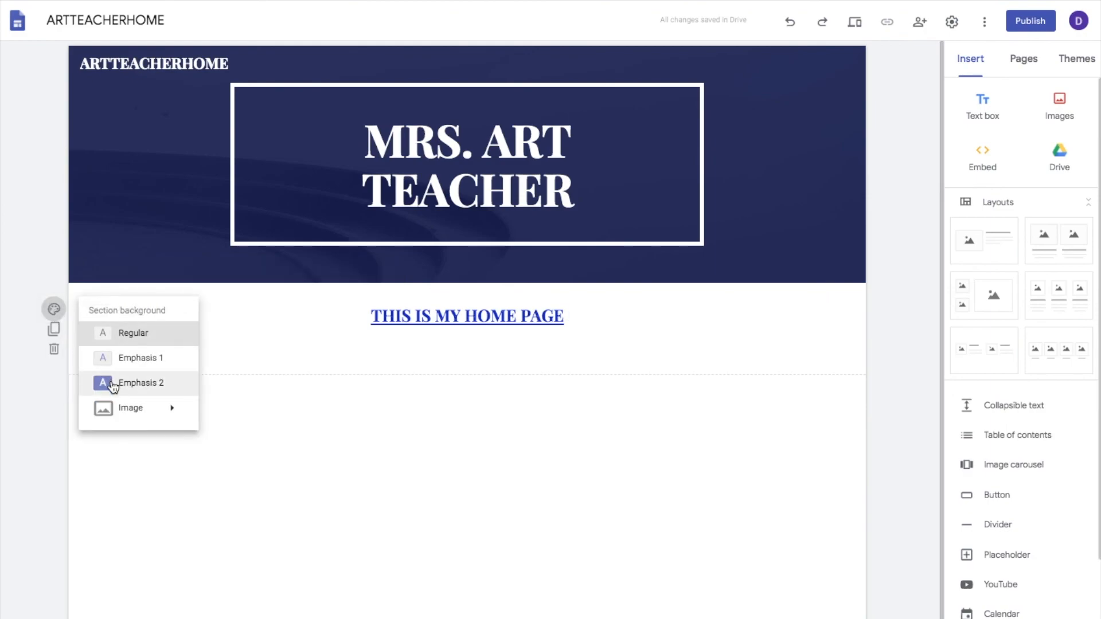
mouse_move(128, 407)
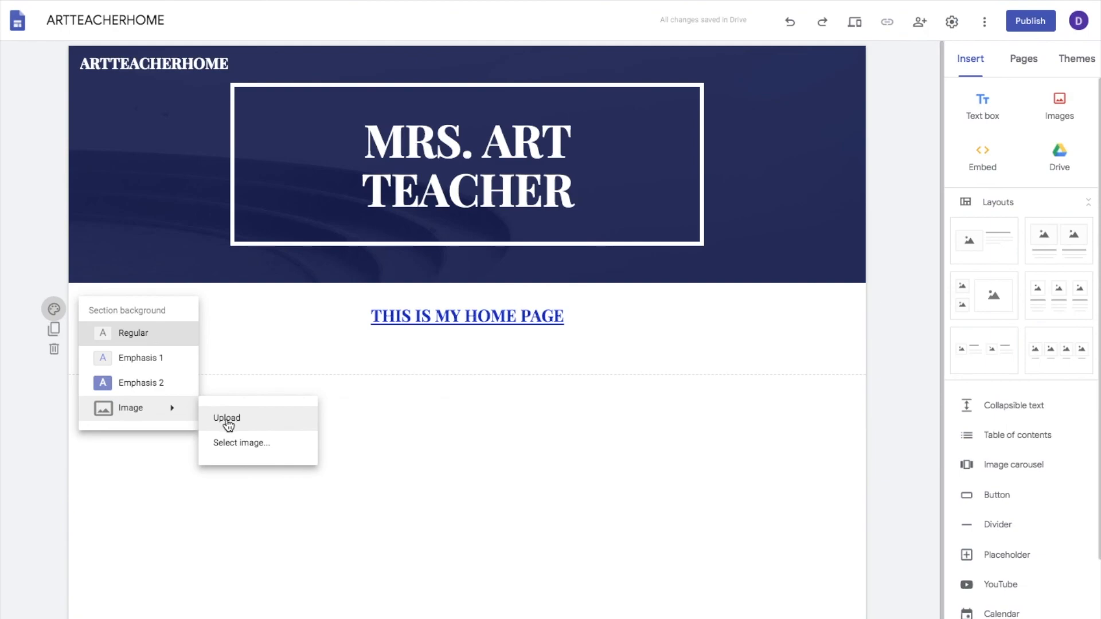
left_click(139, 382)
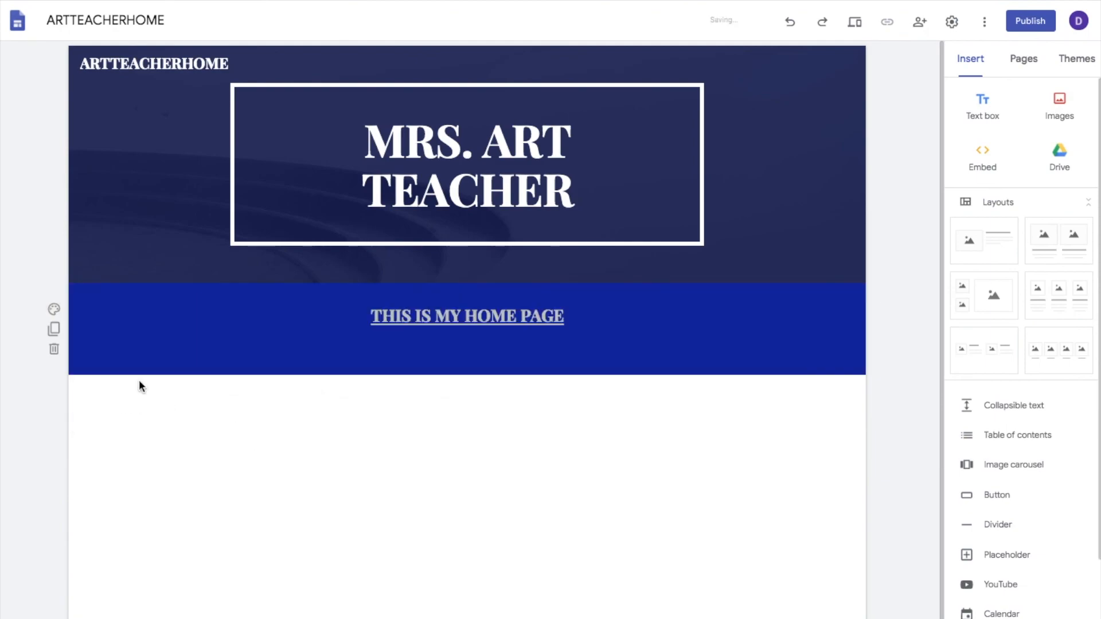
left_click(209, 351)
key("BackSpace")
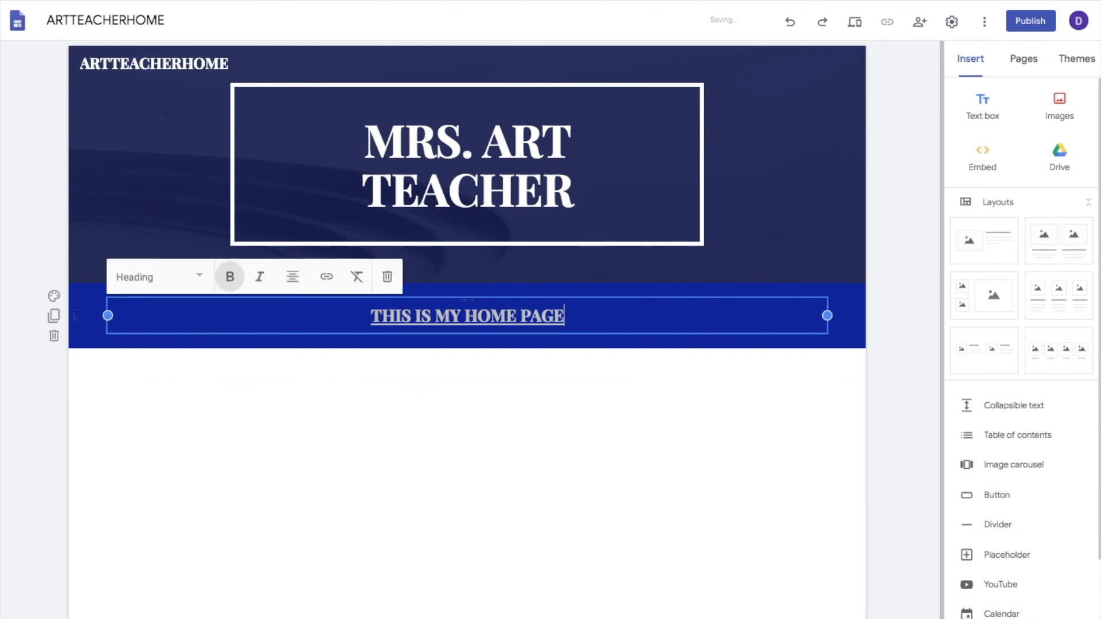
left_click(563, 368)
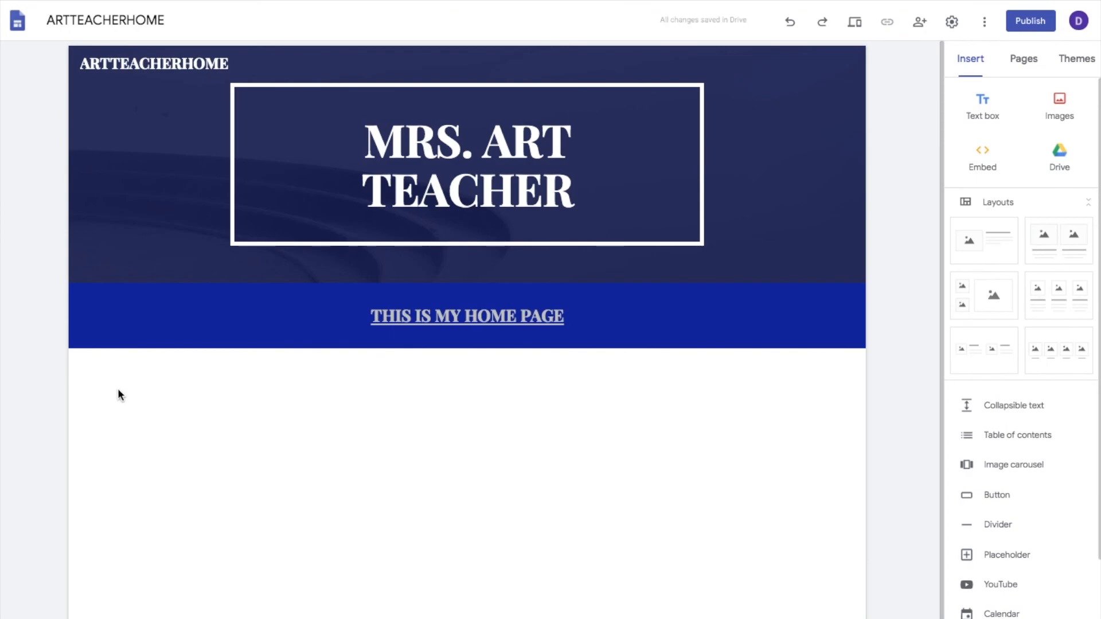
double_click(118, 391)
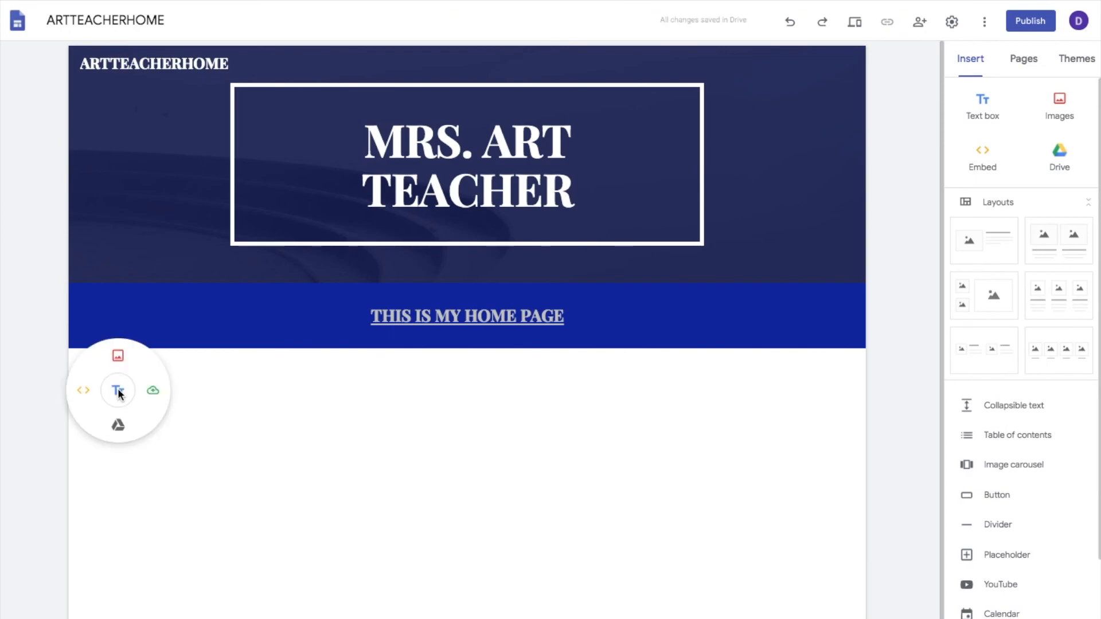
left_click(118, 425)
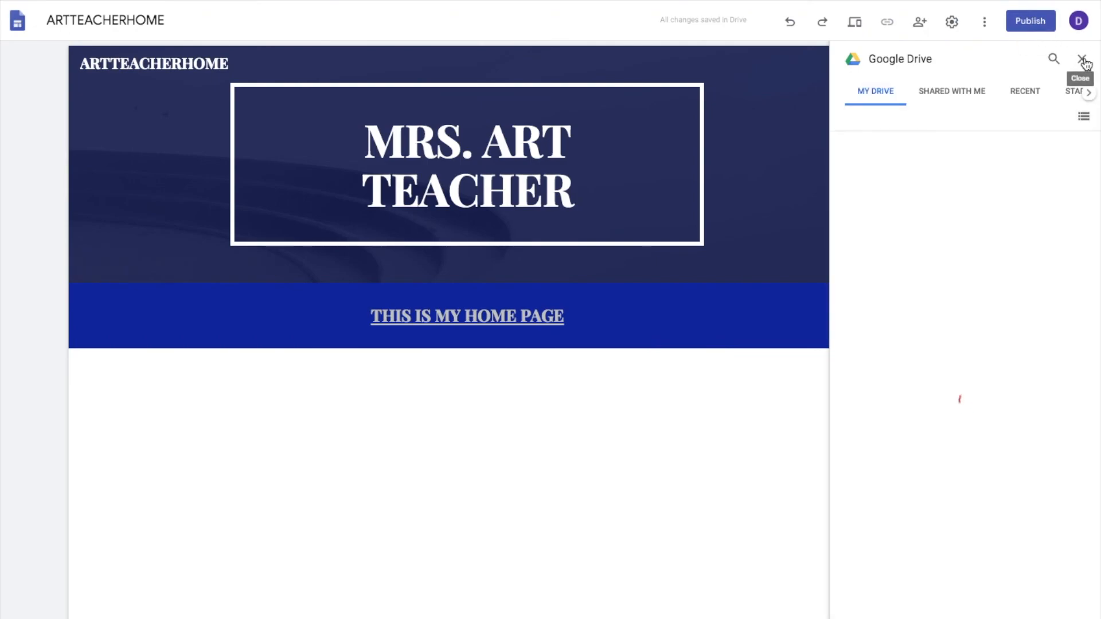
left_click(1083, 61)
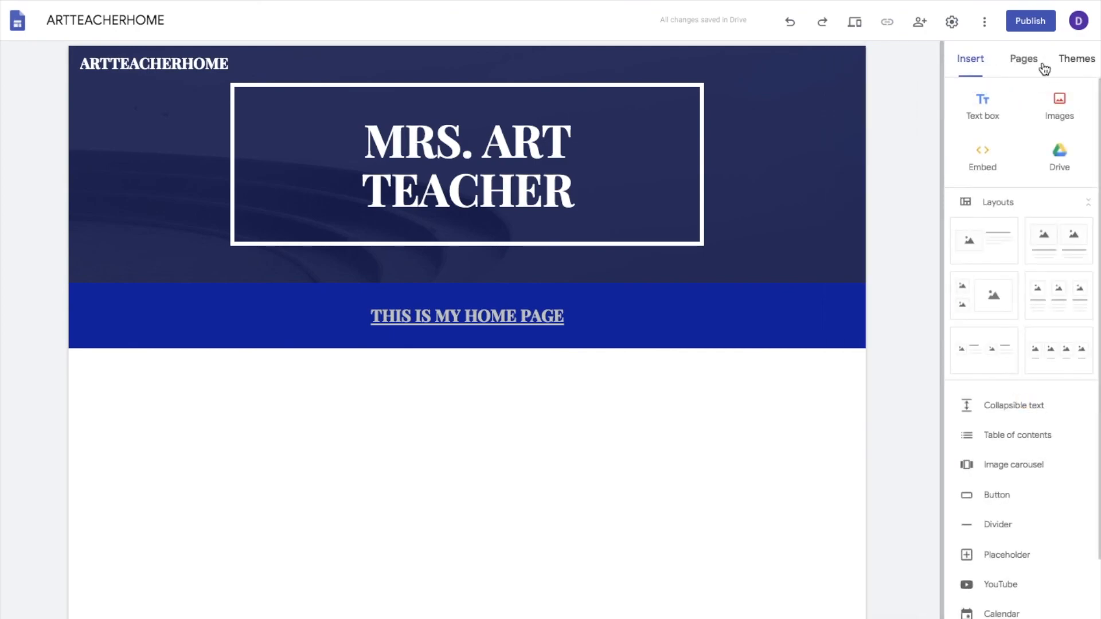
left_click(1026, 22)
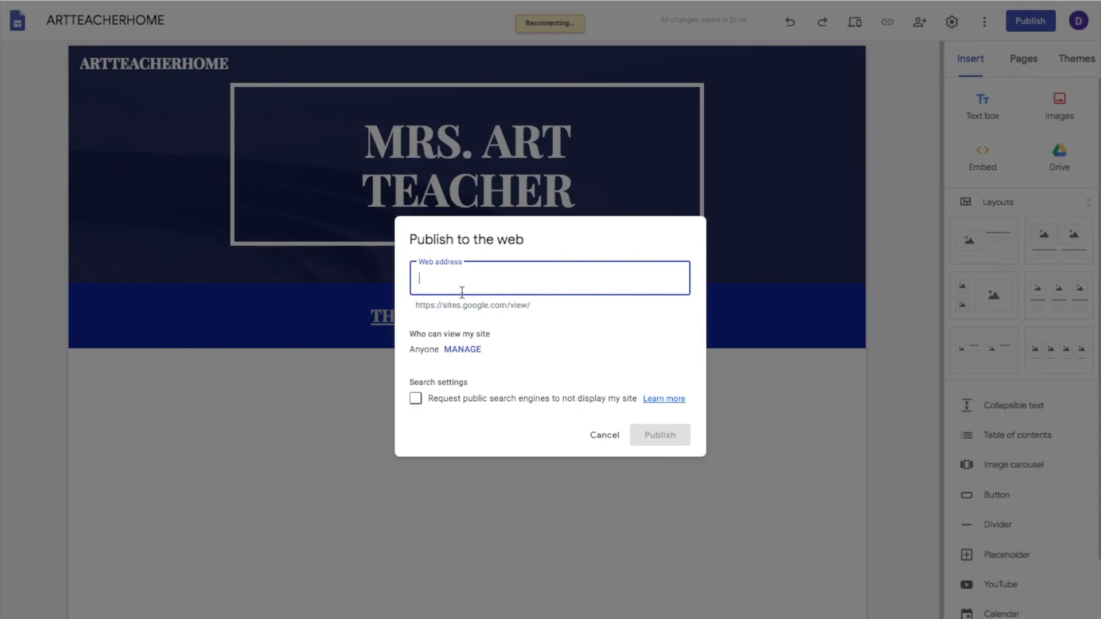
left_click(532, 304)
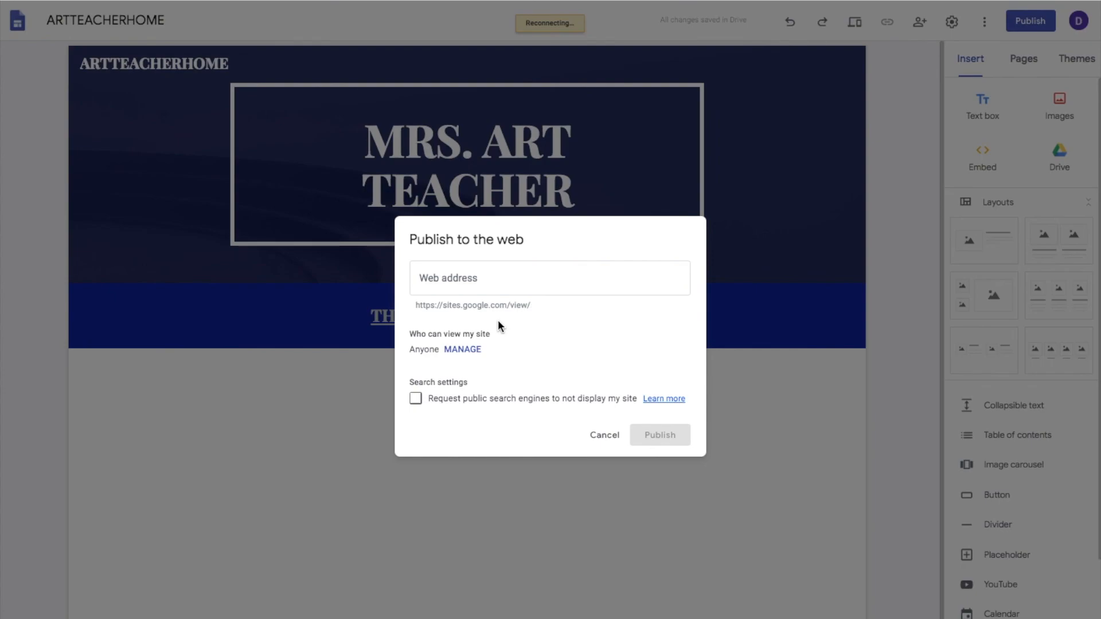
left_click(502, 292)
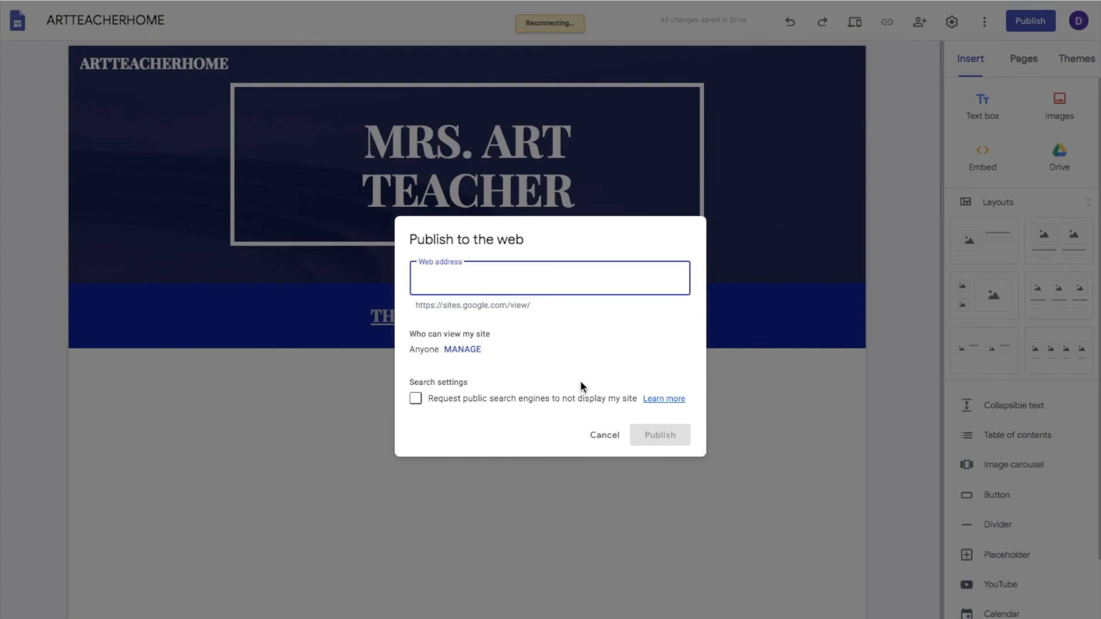
left_click(603, 436)
left_click(147, 20)
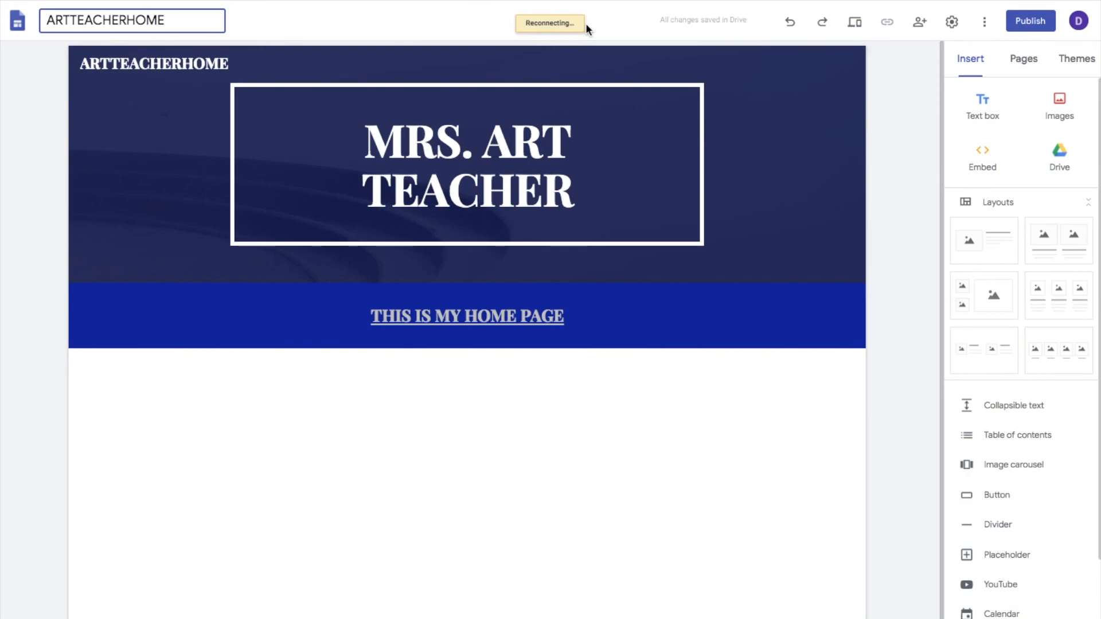
Publish the site to the web with the web address artteacherhome, viewable by anyone.
left_click(1018, 23)
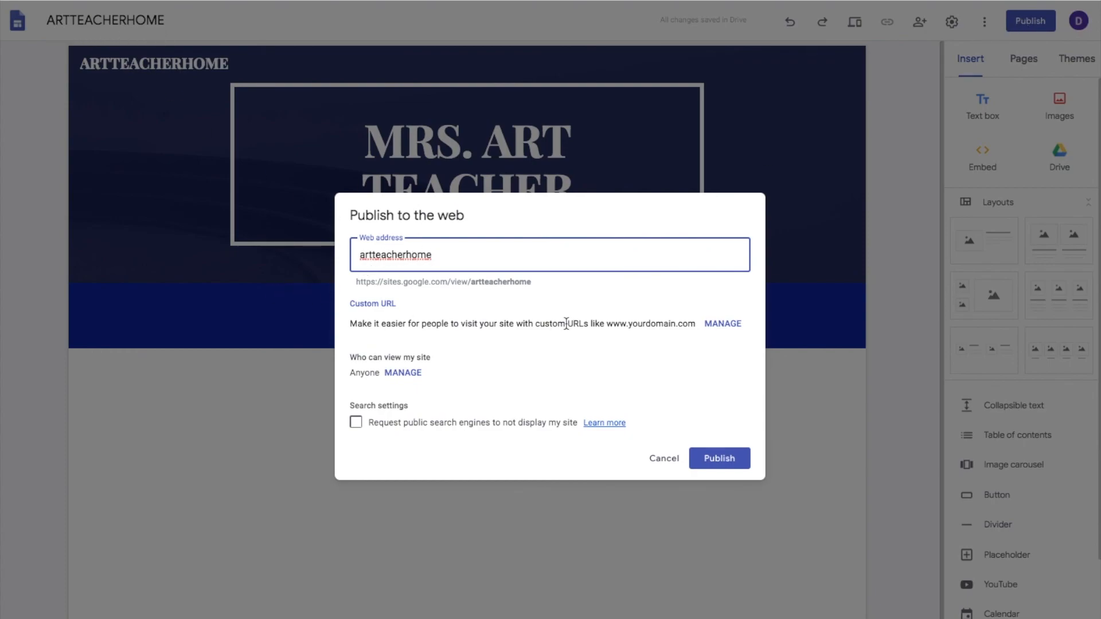
left_click(726, 458)
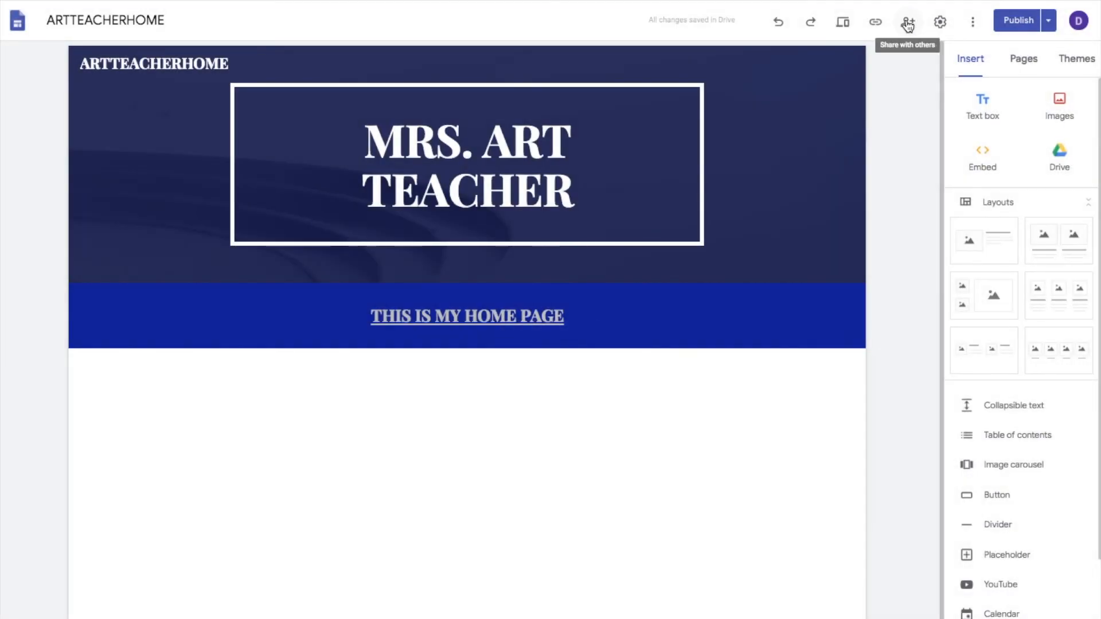
Try to open the site's sharing settings for adding other people.
left_click(907, 23)
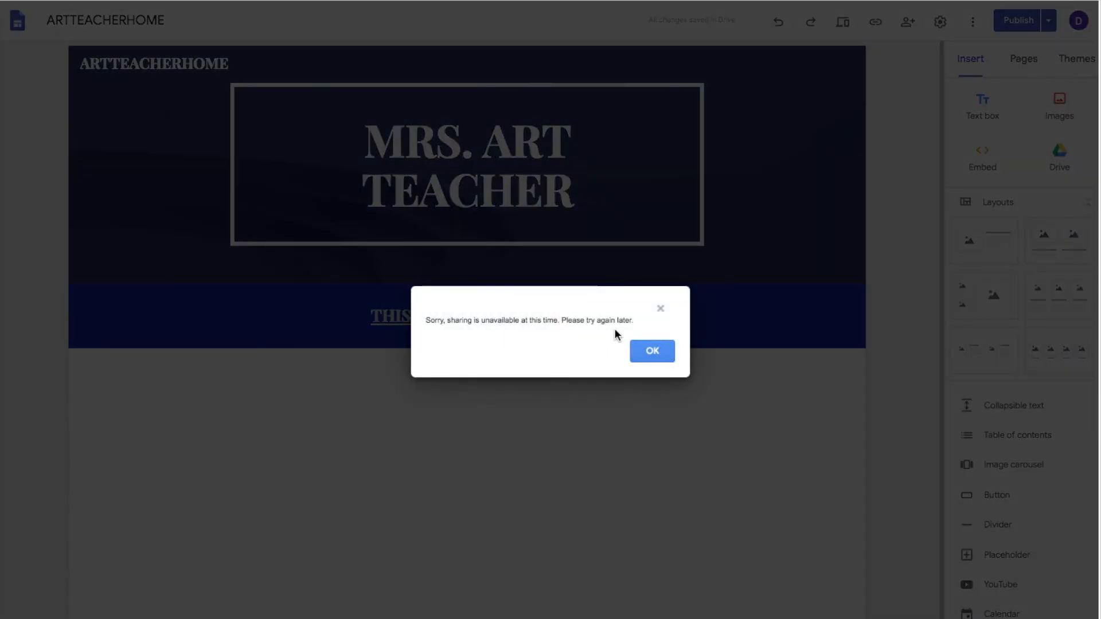
left_click(652, 351)
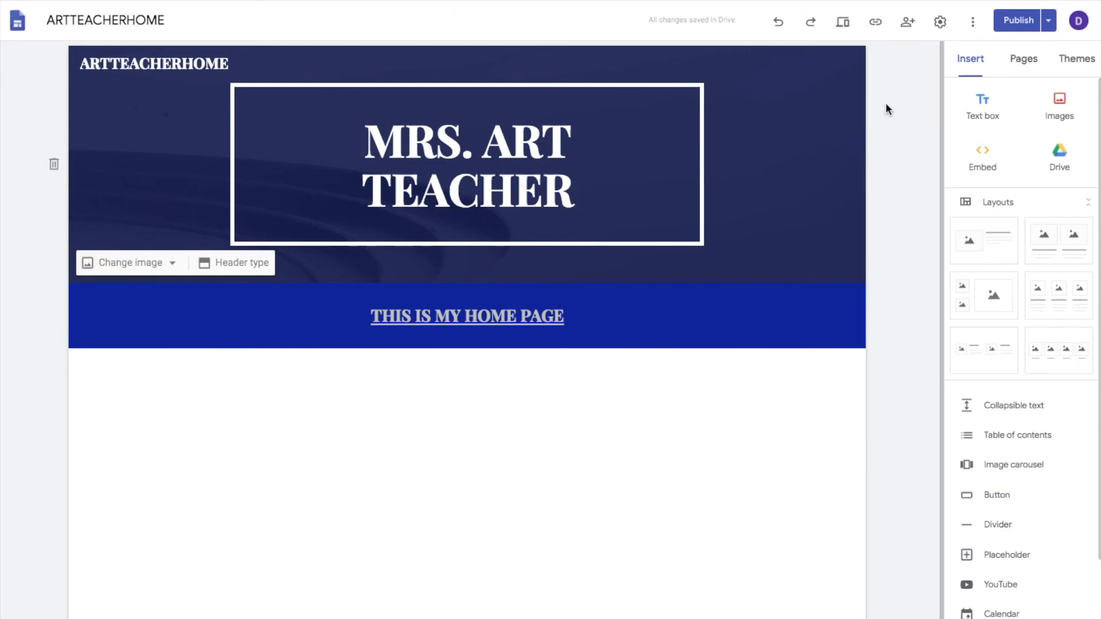
Add two new pages to the site named Kindergarten and Second Grade.
left_click(1022, 63)
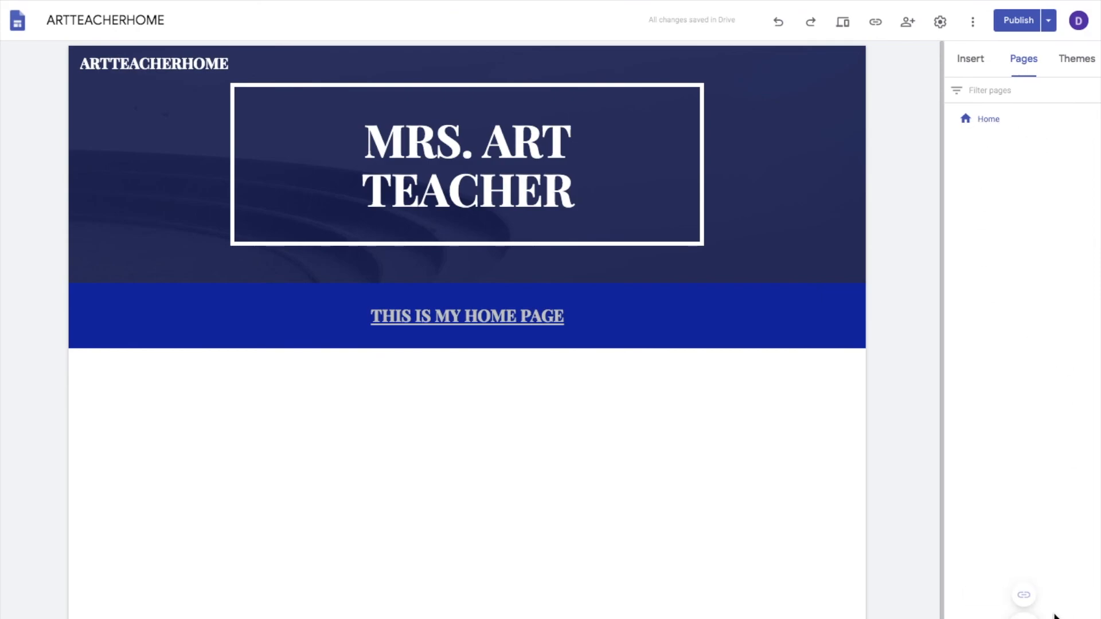
left_click(1024, 615)
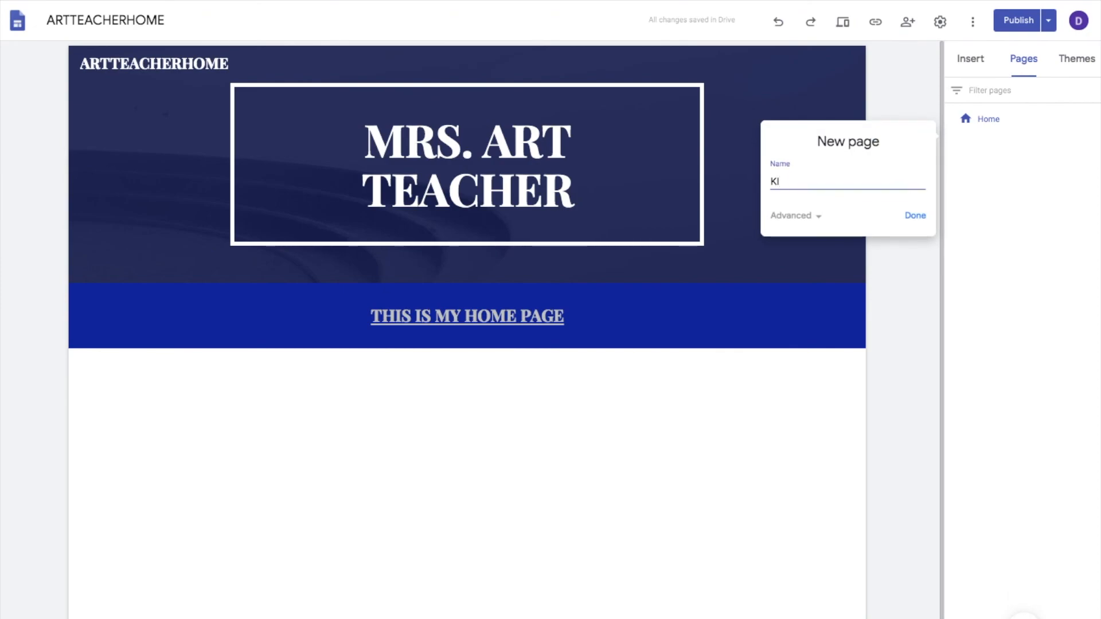
type("Kindergarten")
left_click(915, 216)
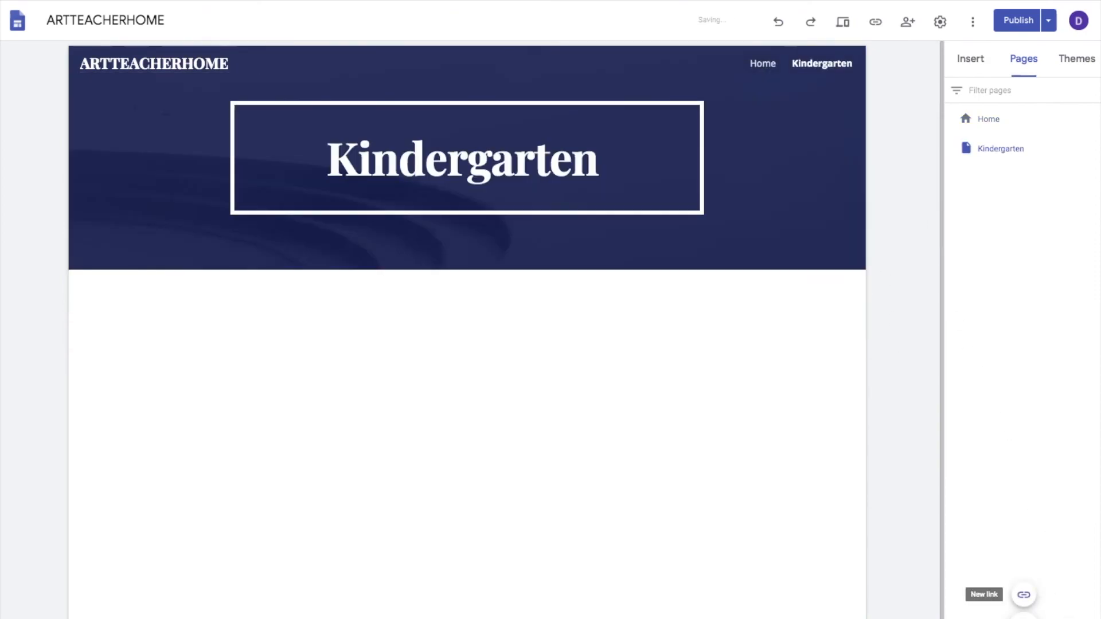
left_click(1023, 594)
type("Second Grade")
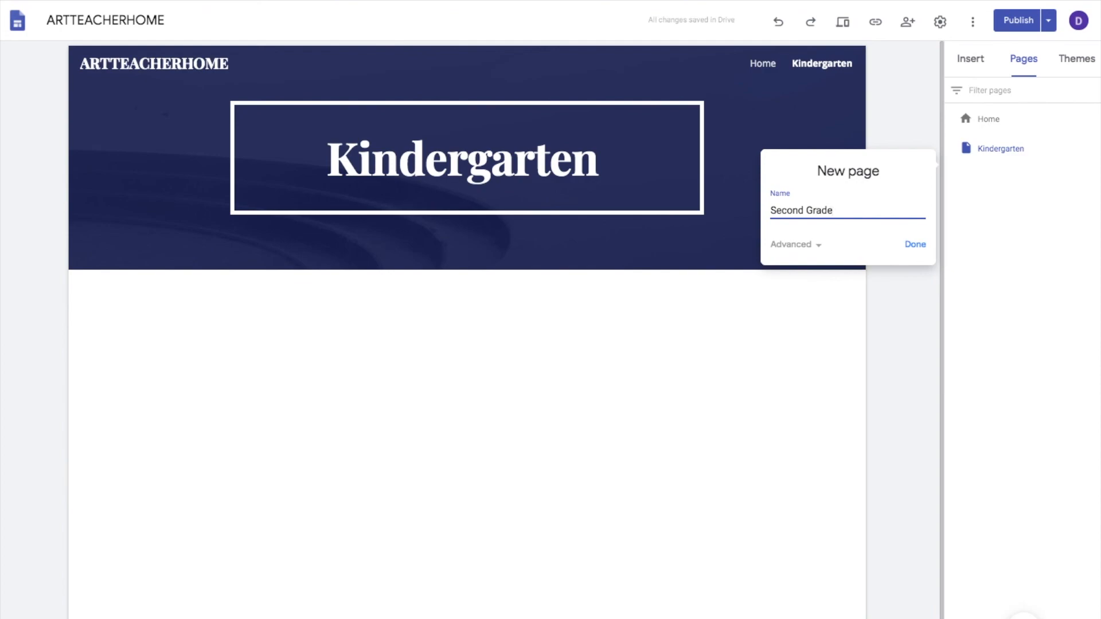
left_click(915, 243)
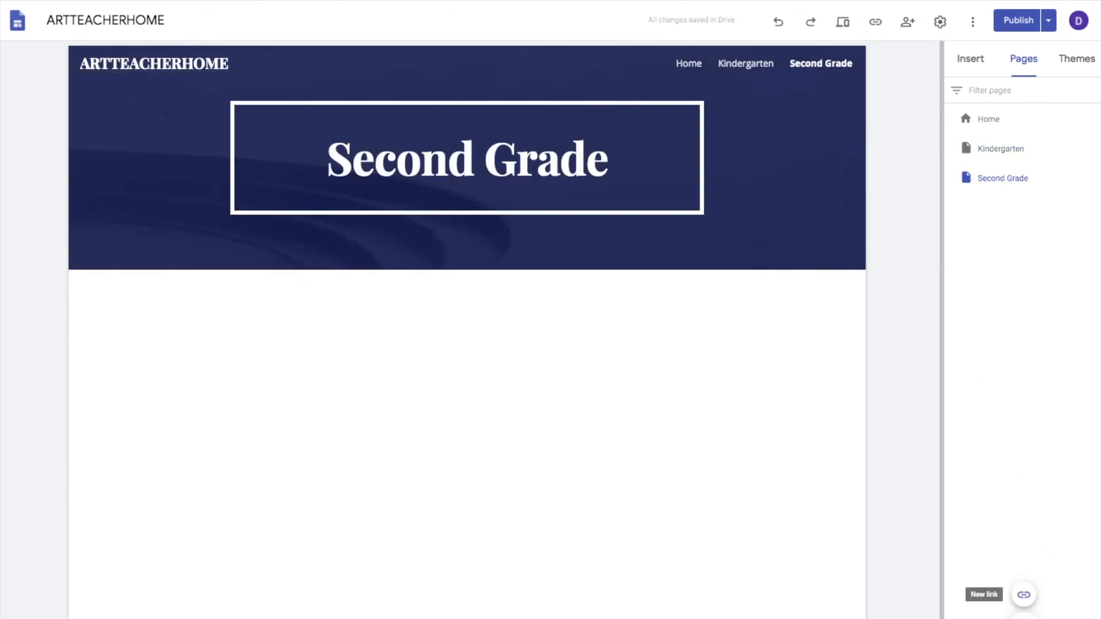
Add two more pages to the site named Fifth grade and Gallery.
left_click(1024, 617)
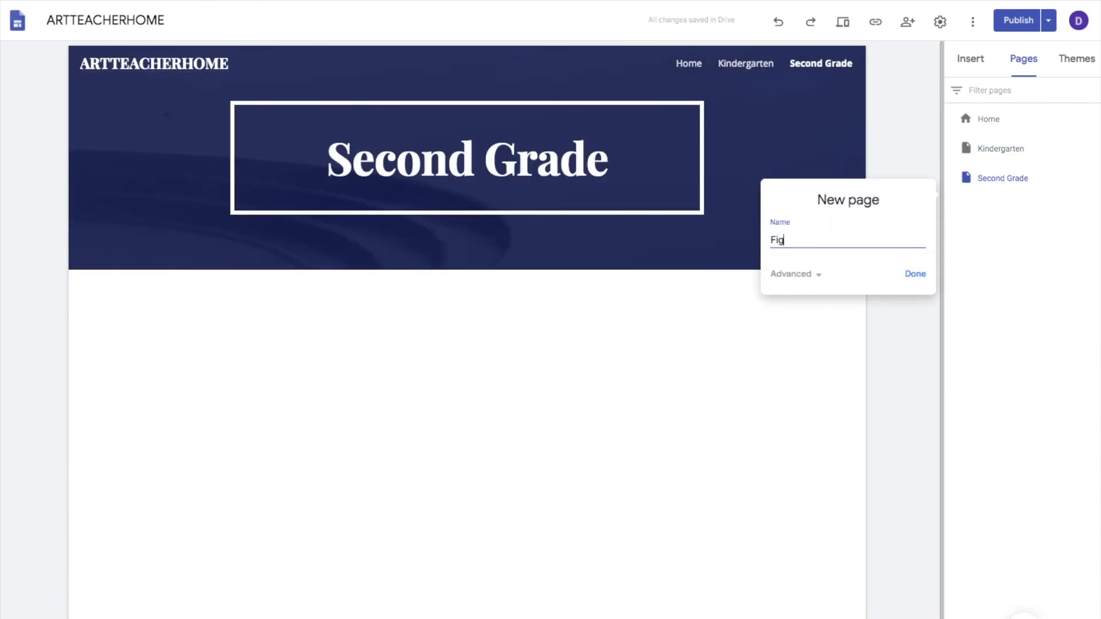
type("Fifth grade")
left_click(916, 274)
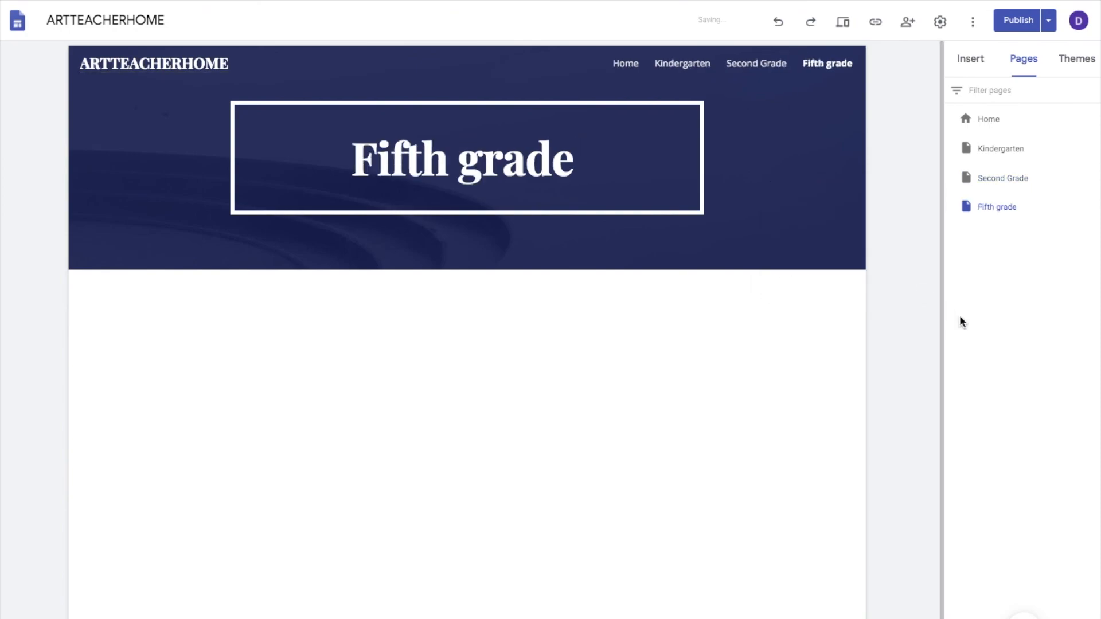
left_click(1024, 597)
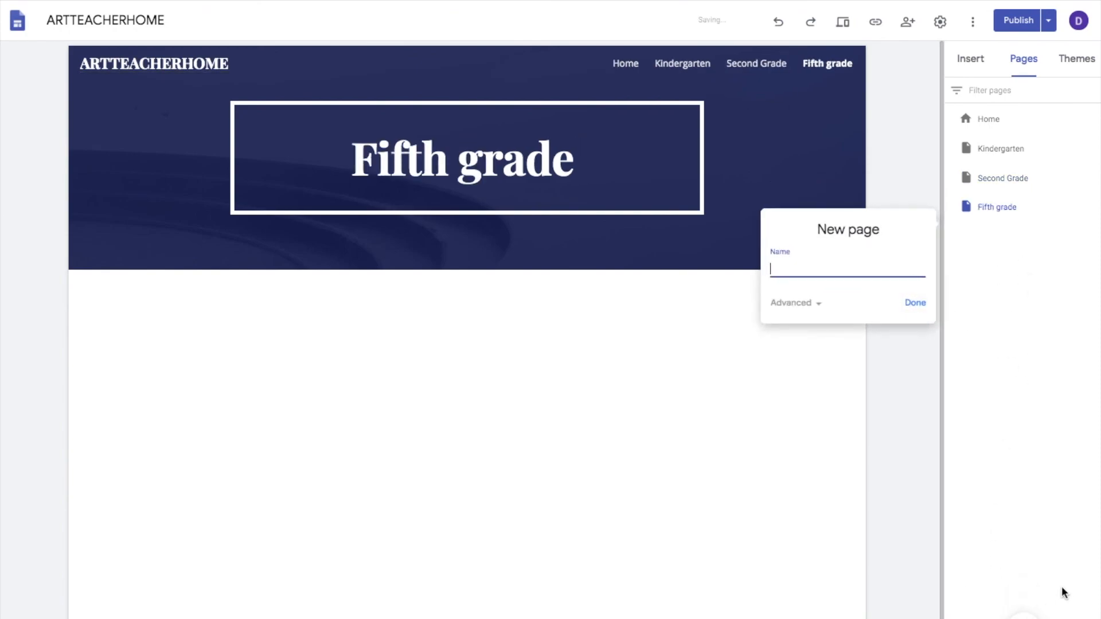
type("Gallery")
left_click(915, 303)
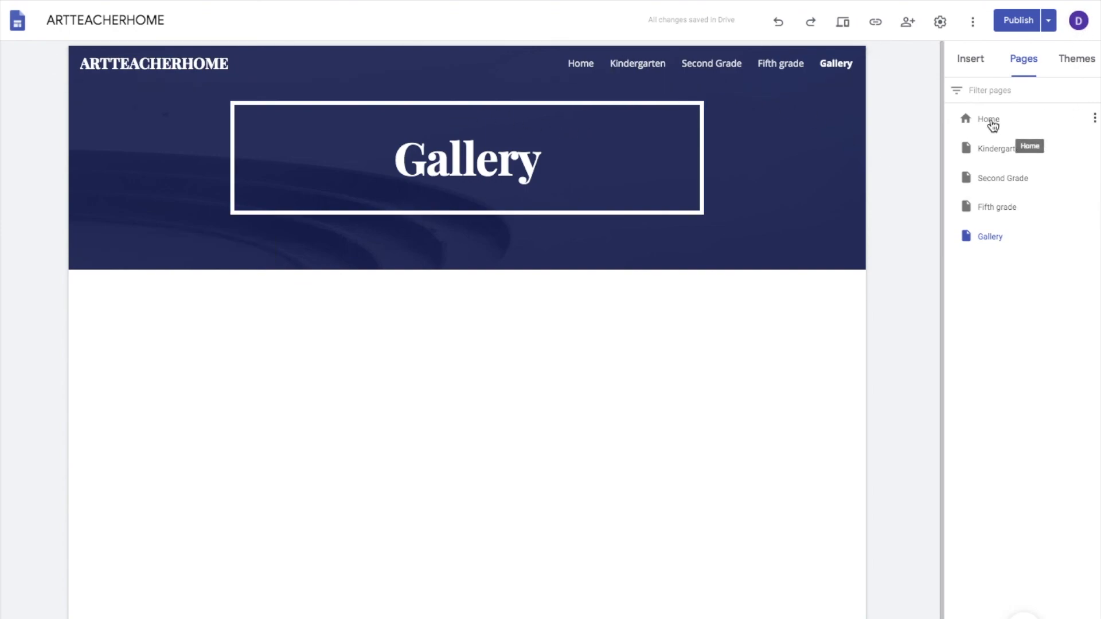
View the Home page and open the Kindergarten, Second Grade and Fifth grade pages through the site's navigation links.
left_click(989, 124)
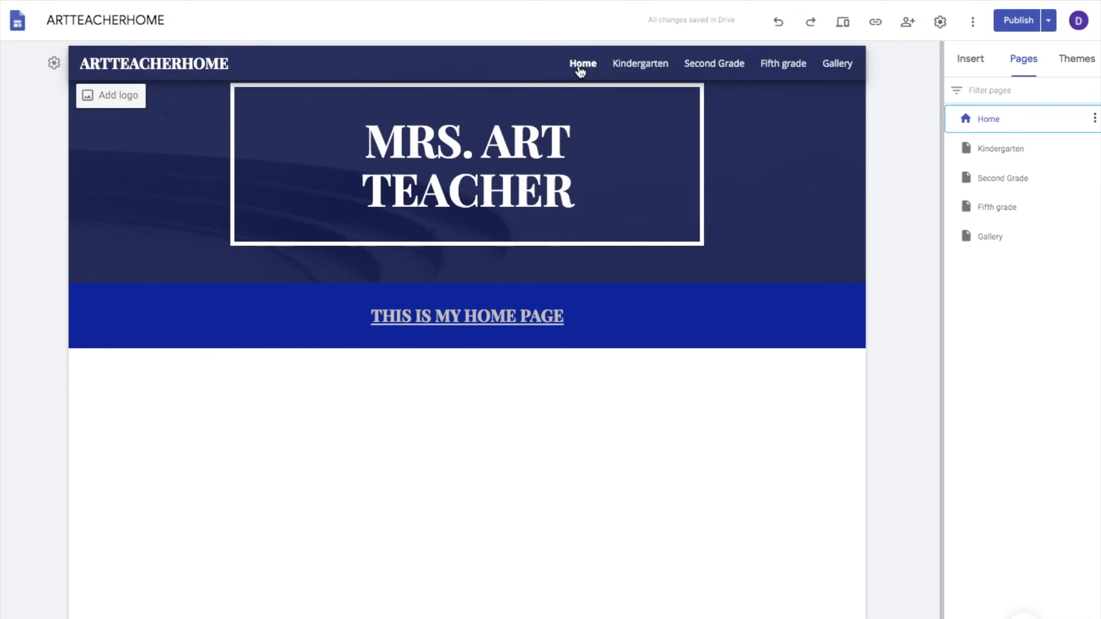
left_click(643, 64)
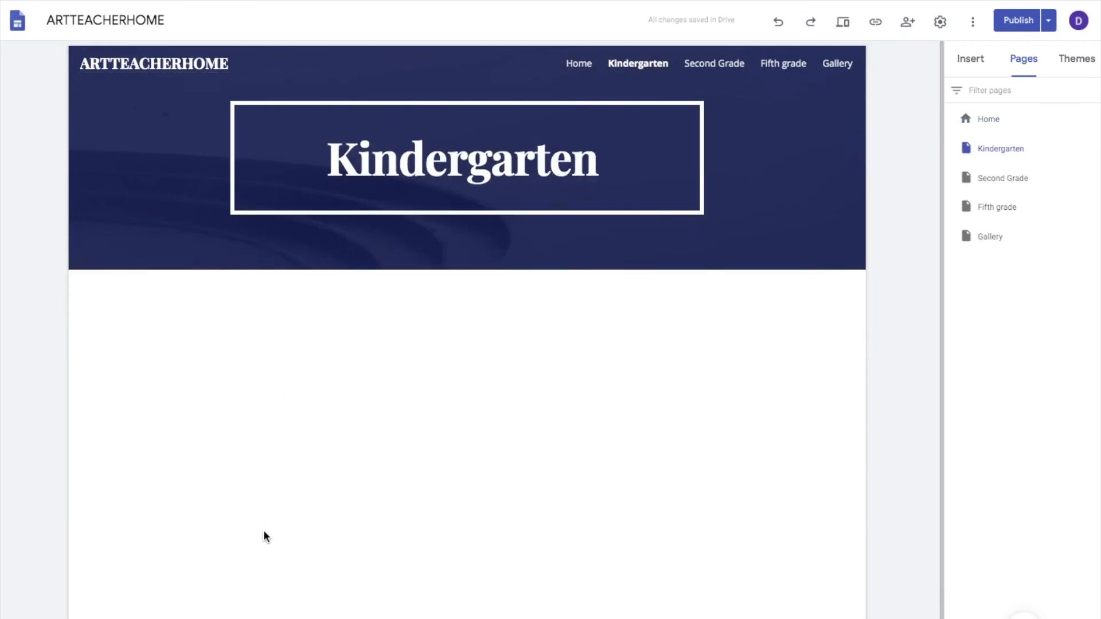
left_click(714, 64)
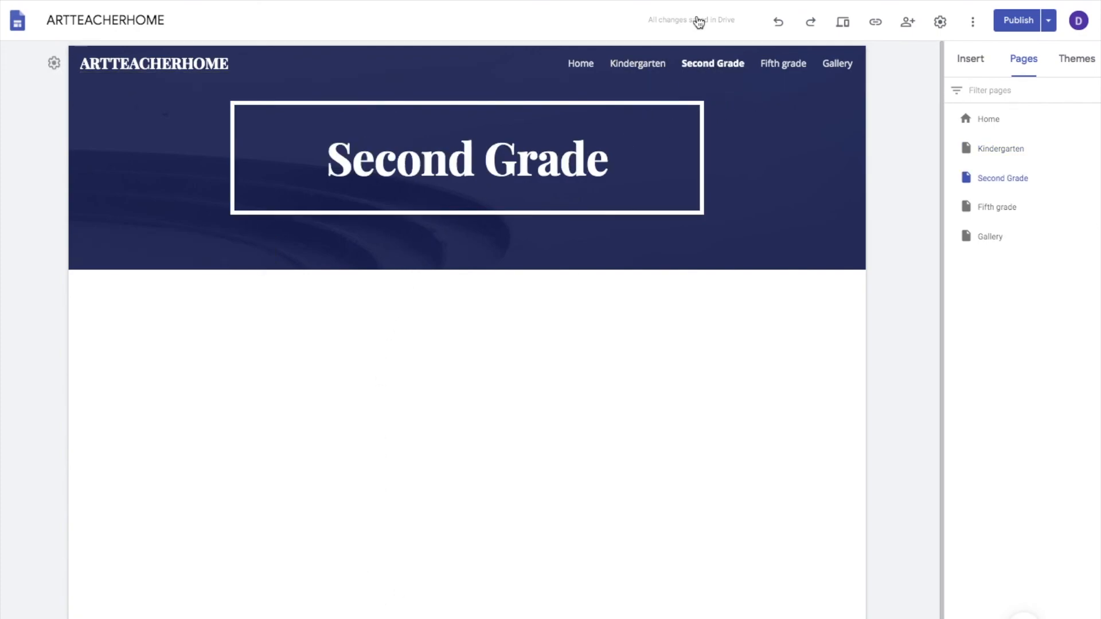
left_click(789, 69)
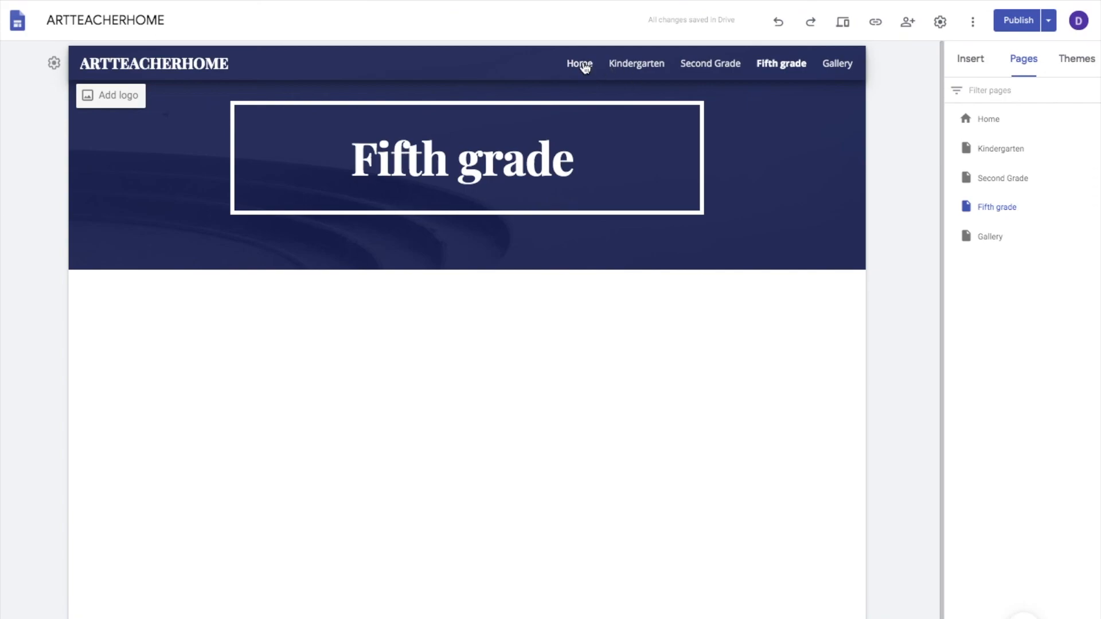
Review the draft changes and publish the site with the added Kindergarten, Second Grade, Fifth grade and Gallery pages.
left_click(1010, 19)
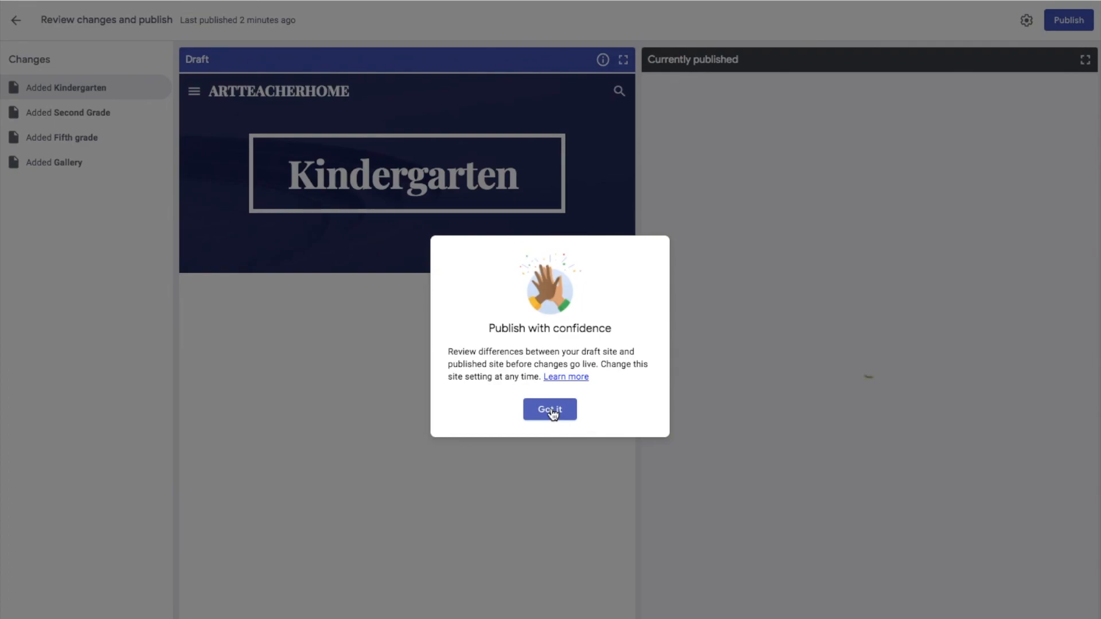
left_click(551, 411)
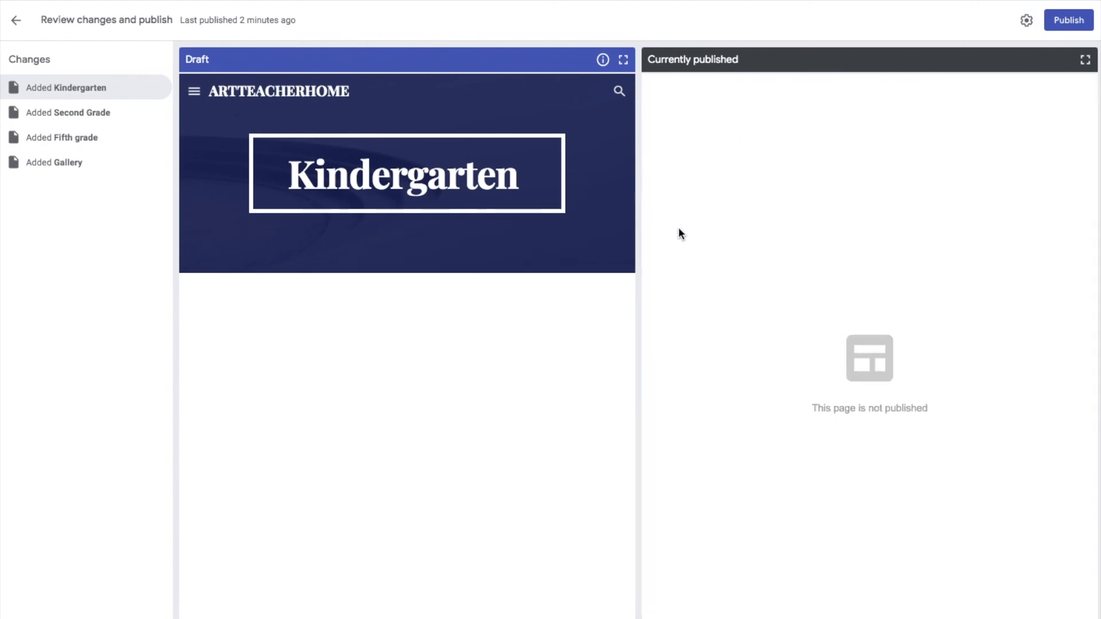
left_click(1070, 20)
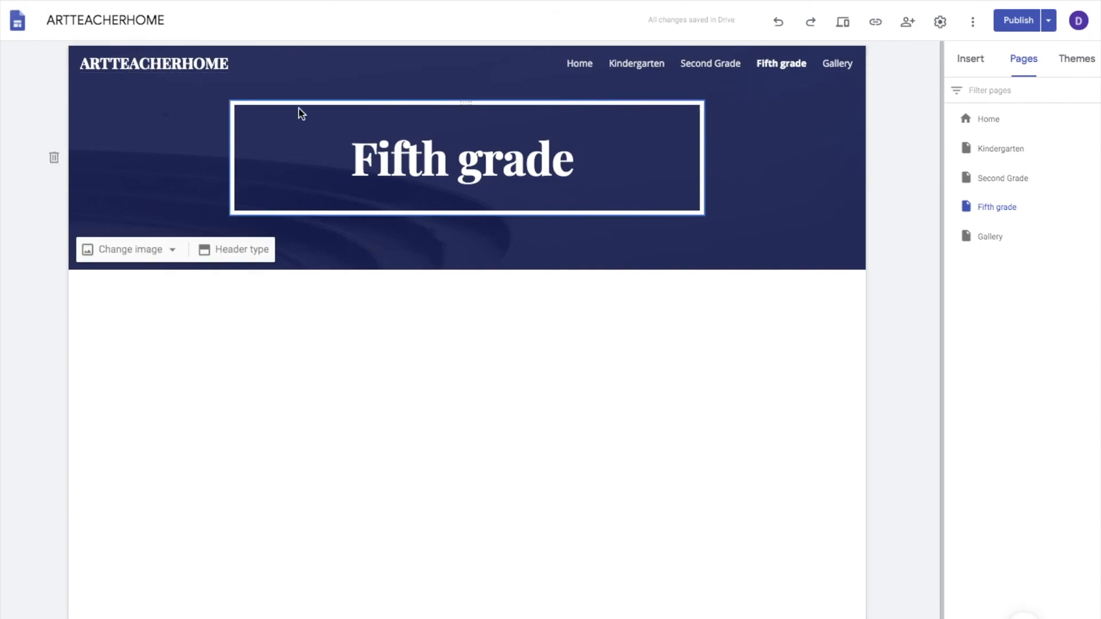
Check the header navigation by going through the Home, Kindergarten, Second Grade and Fifth grade pages, ending on Gallery.
left_click(579, 64)
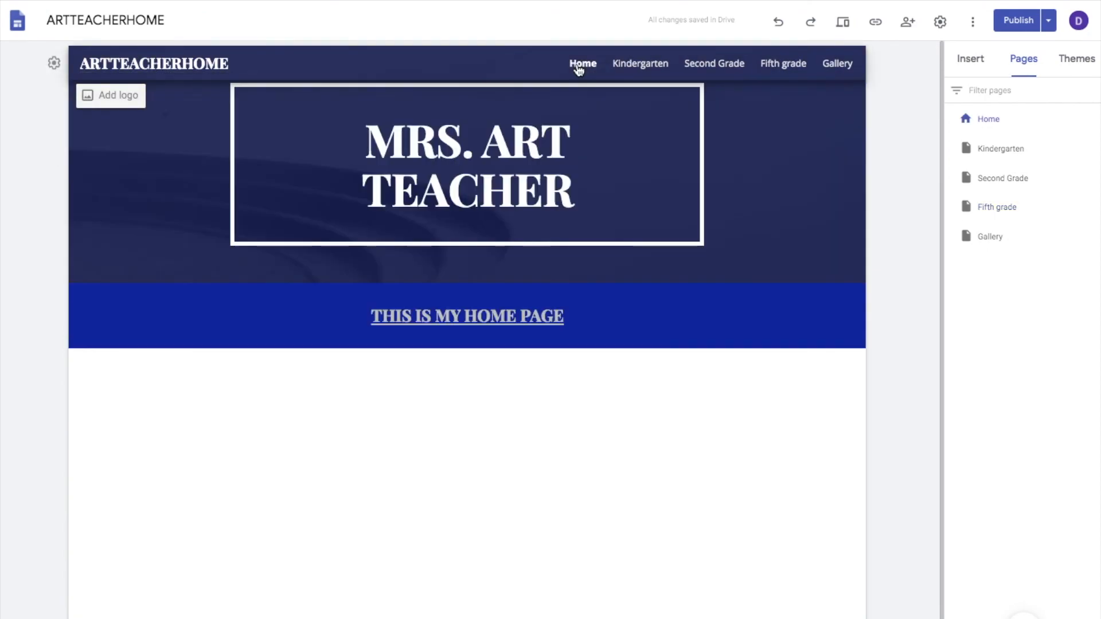
left_click(641, 64)
left_click(717, 64)
left_click(778, 64)
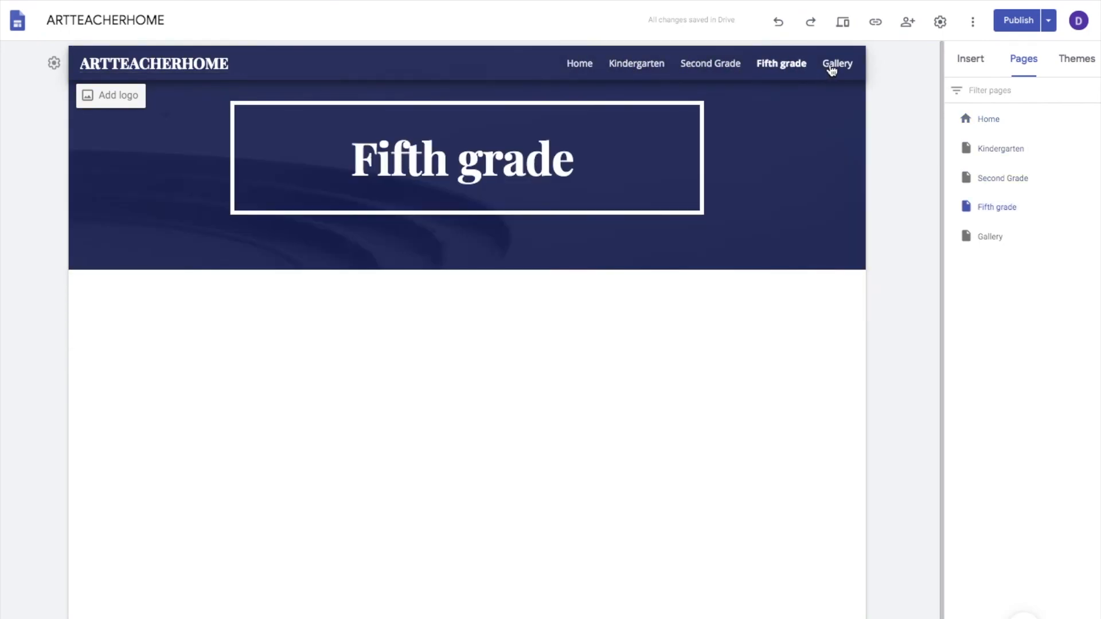
left_click(831, 64)
left_click(642, 65)
left_click(711, 64)
left_click(780, 64)
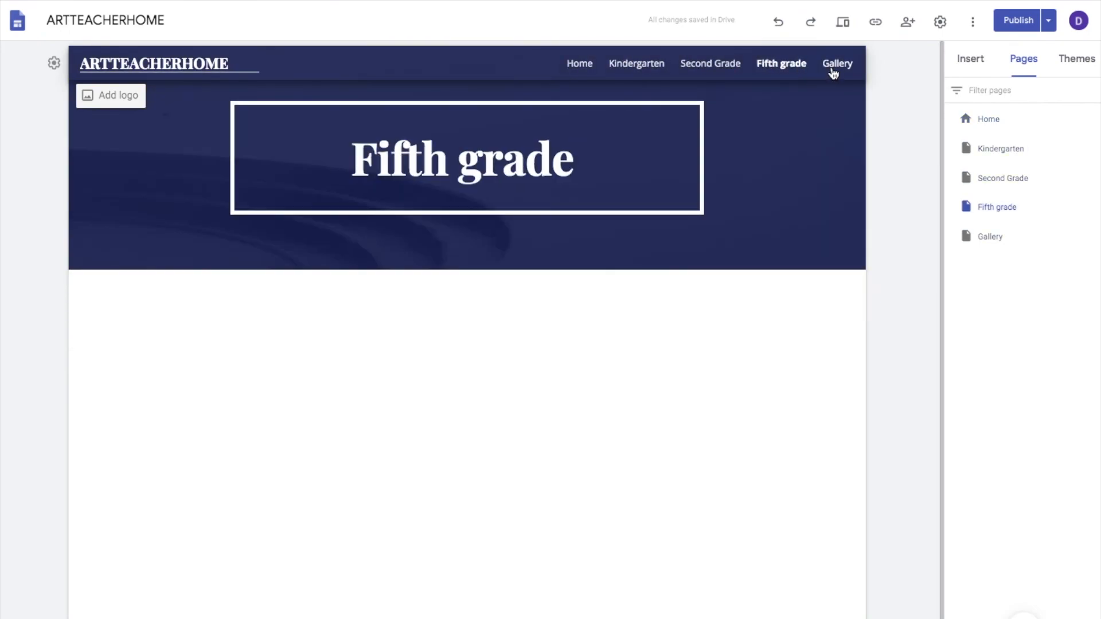
left_click(833, 66)
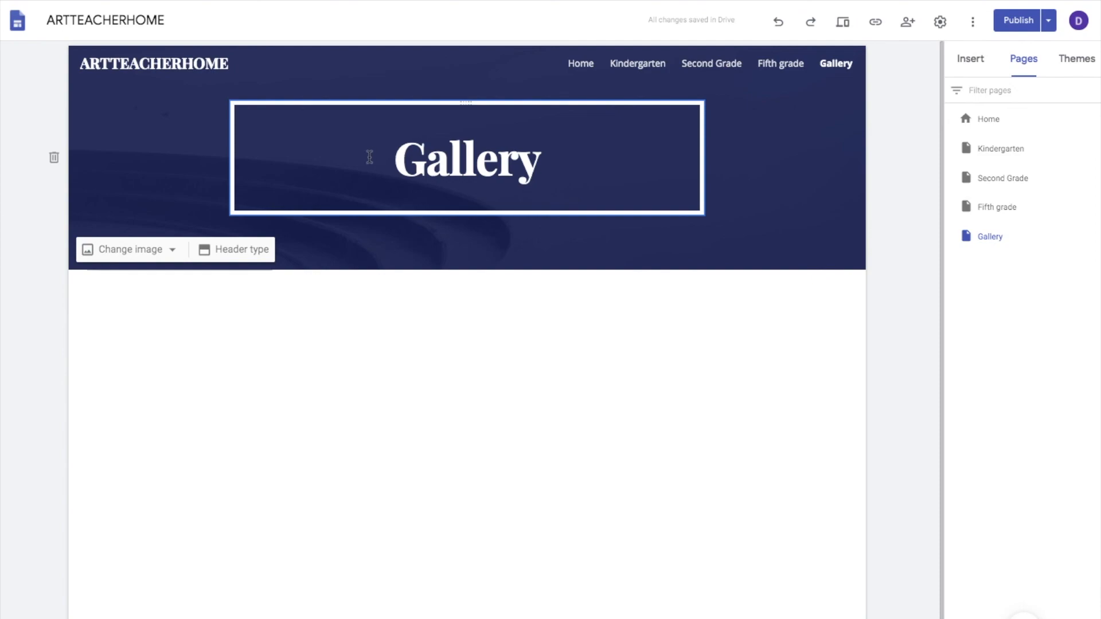